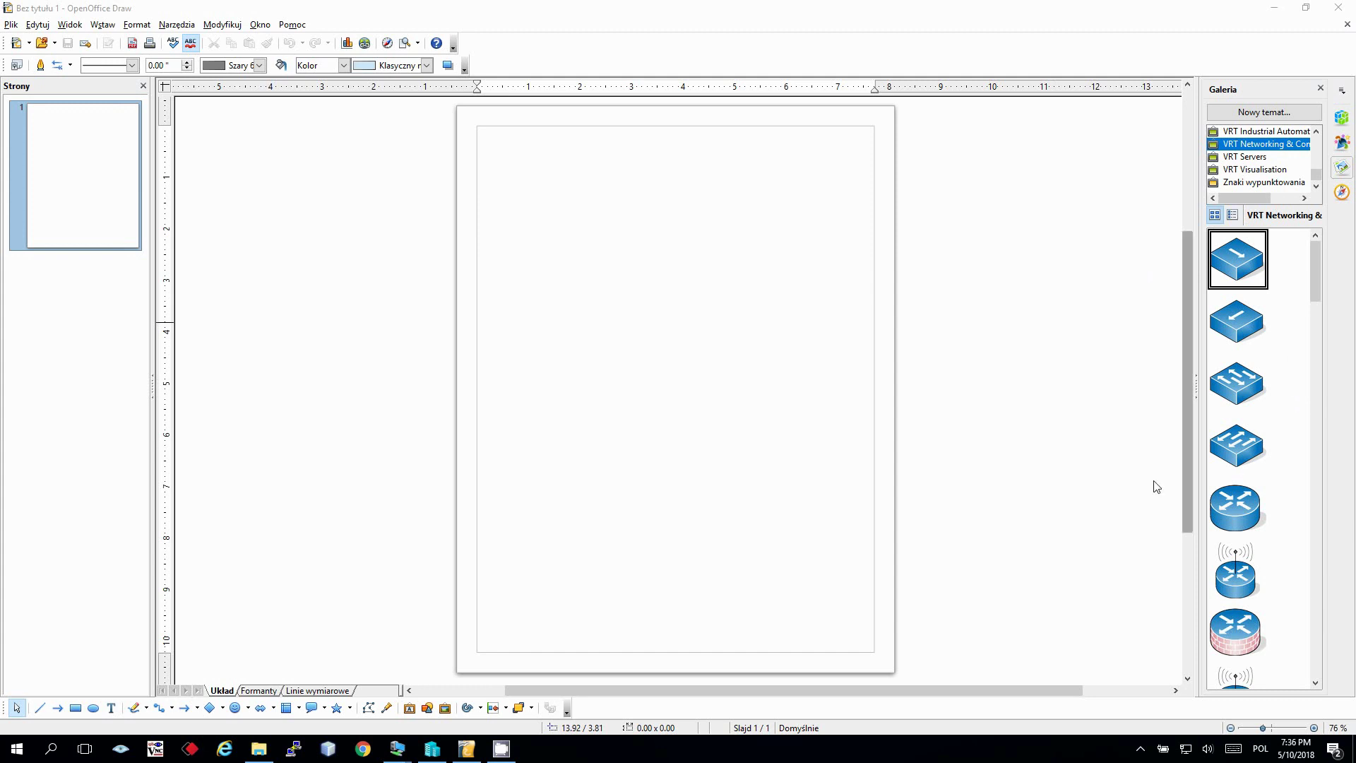
# Place a network switch from the Gallery's networking shapes onto the page.
pyautogui.moveTo(1240, 385); pyautogui.dragTo(664, 308)
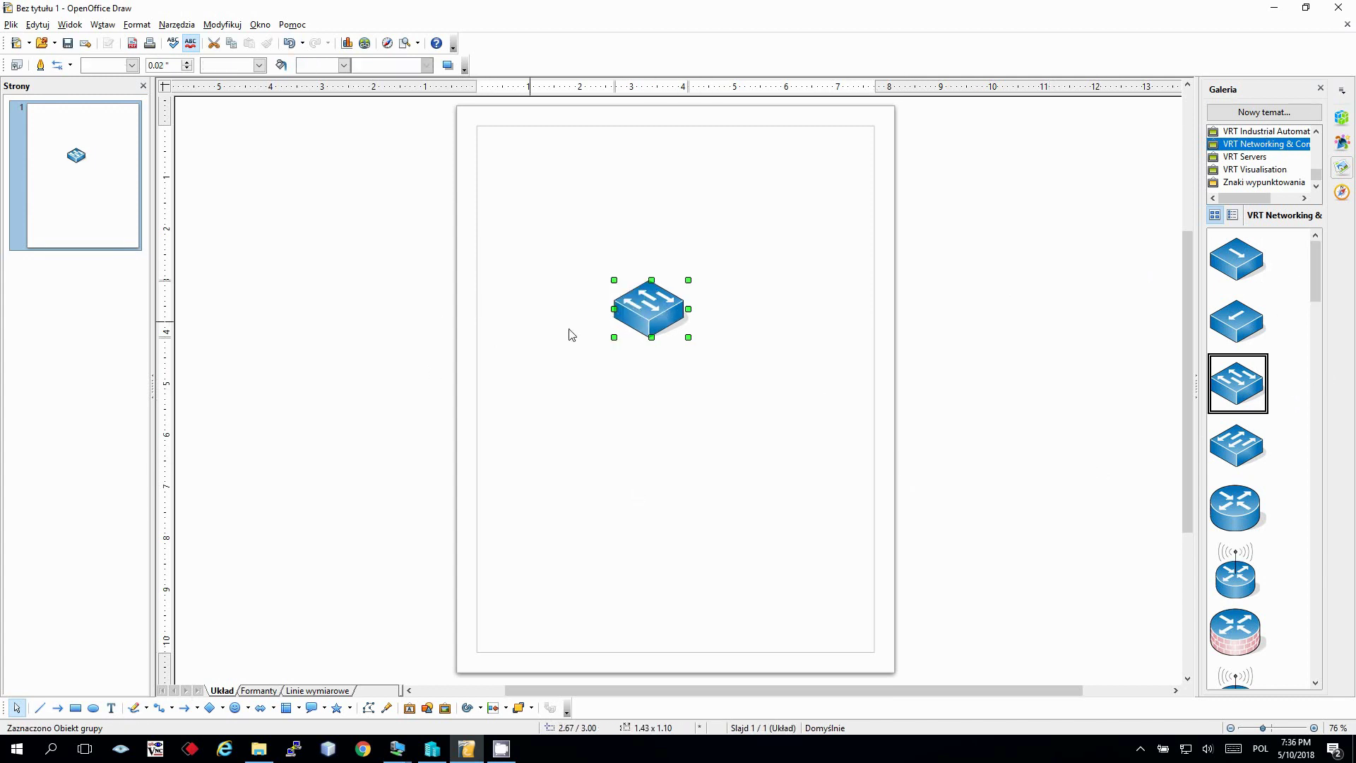
pyautogui.click(1264, 131)
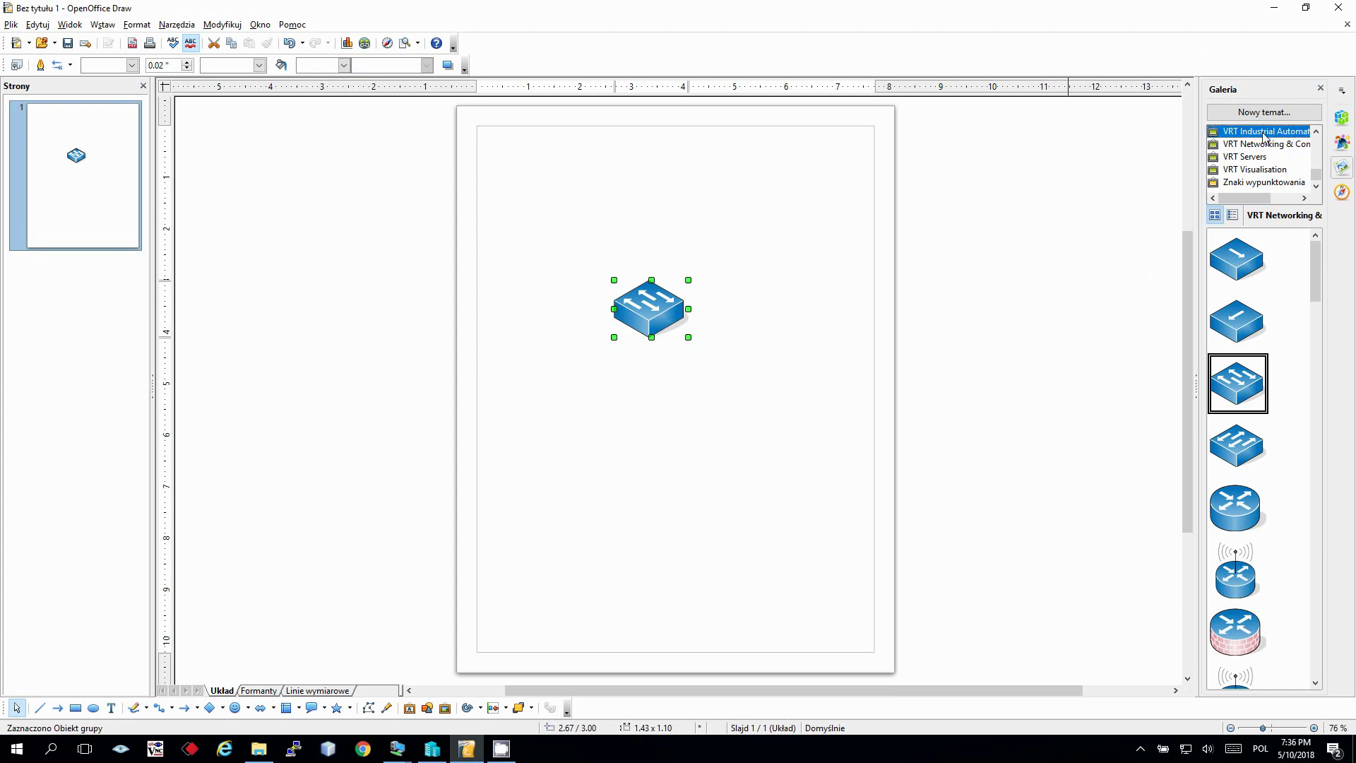
pyautogui.click(1264, 158)
pyautogui.click(1266, 172)
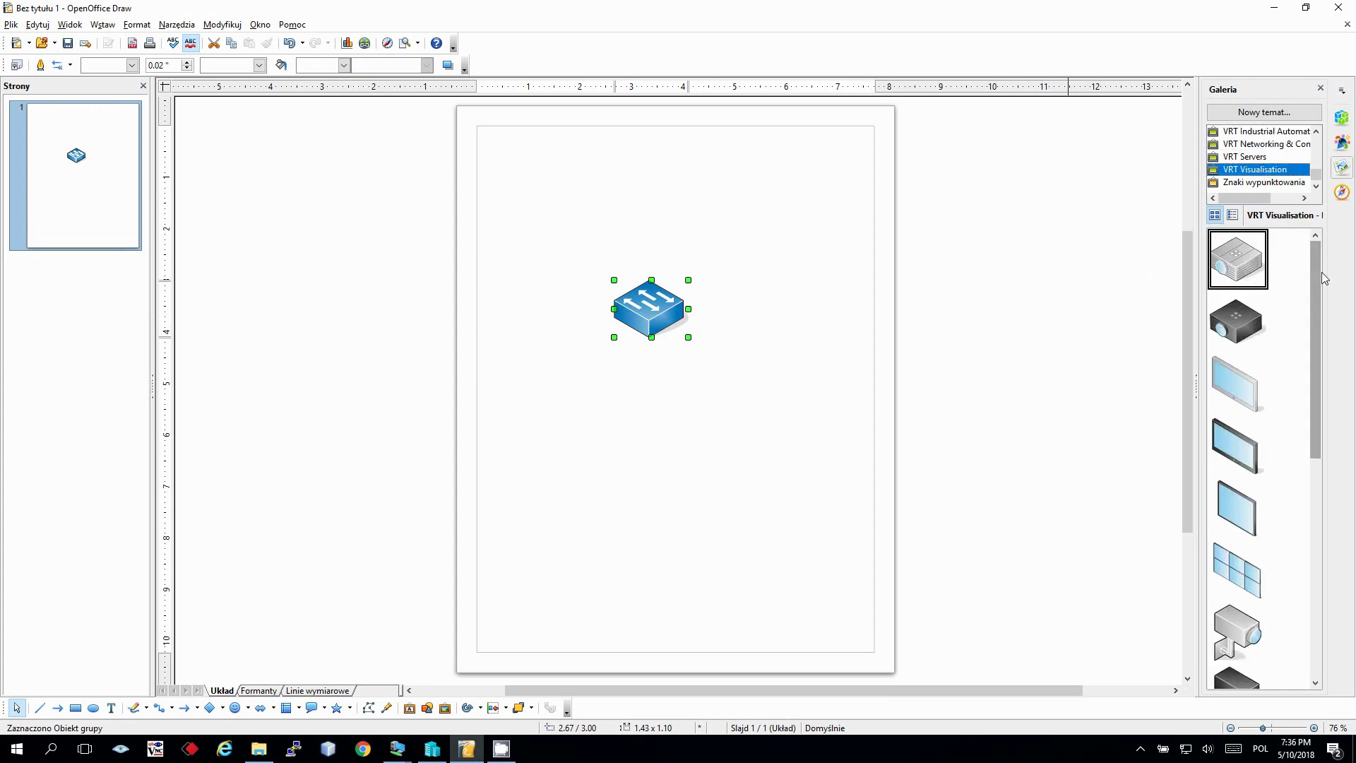
pyautogui.click(1269, 145)
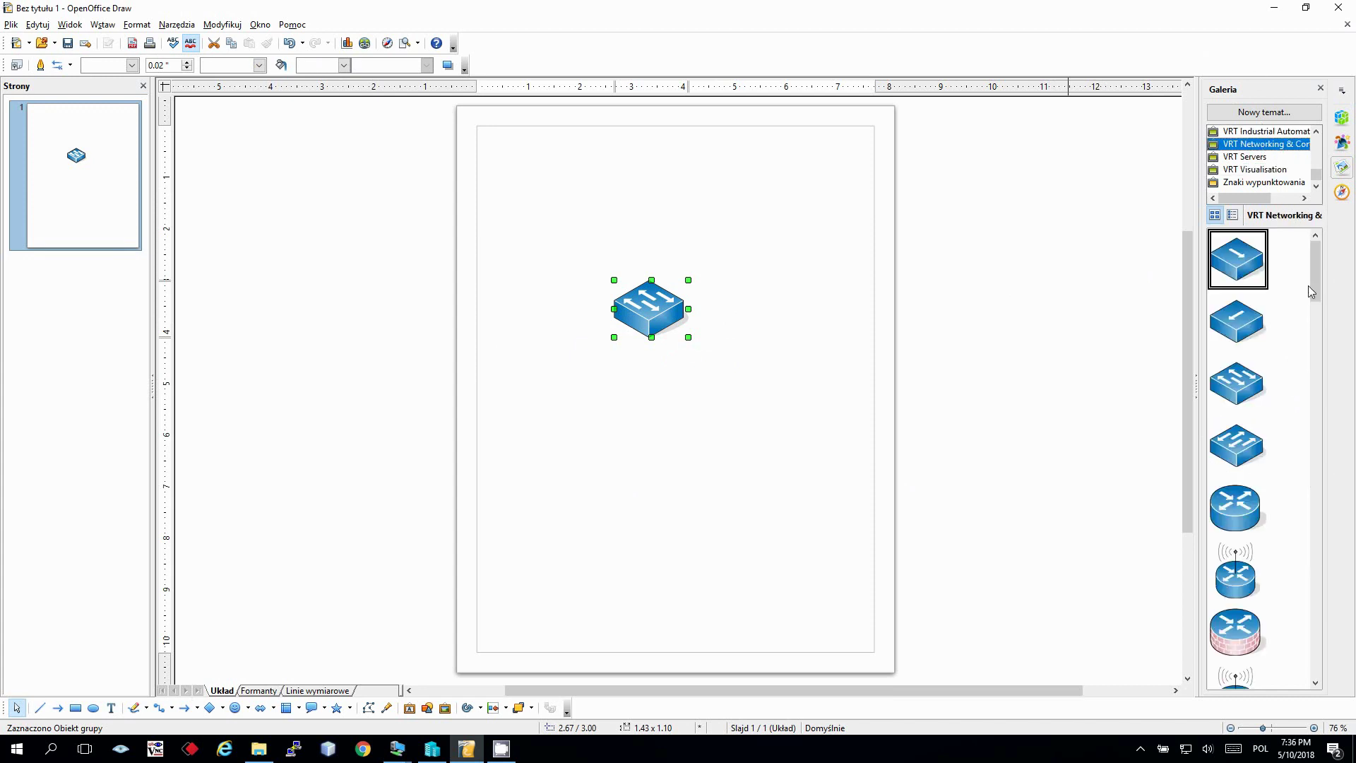
pyautogui.moveTo(1315, 272); pyautogui.dragTo(1335, 429)
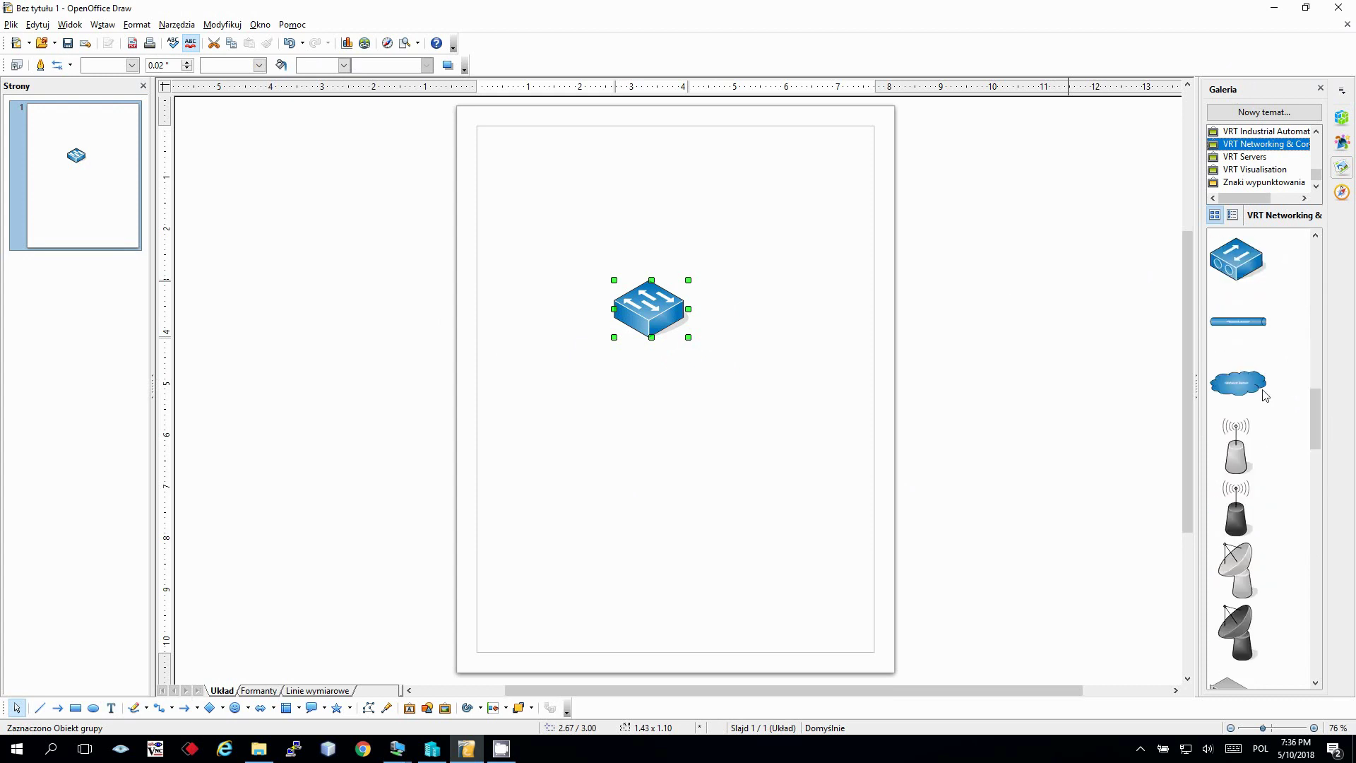
# Add a cloud above the switch labelled 'Vlan 1 - 192.168.0.0' with its subnet mask.
pyautogui.moveTo(1238, 383); pyautogui.dragTo(762, 263)
pyautogui.doubleClick(696, 207)
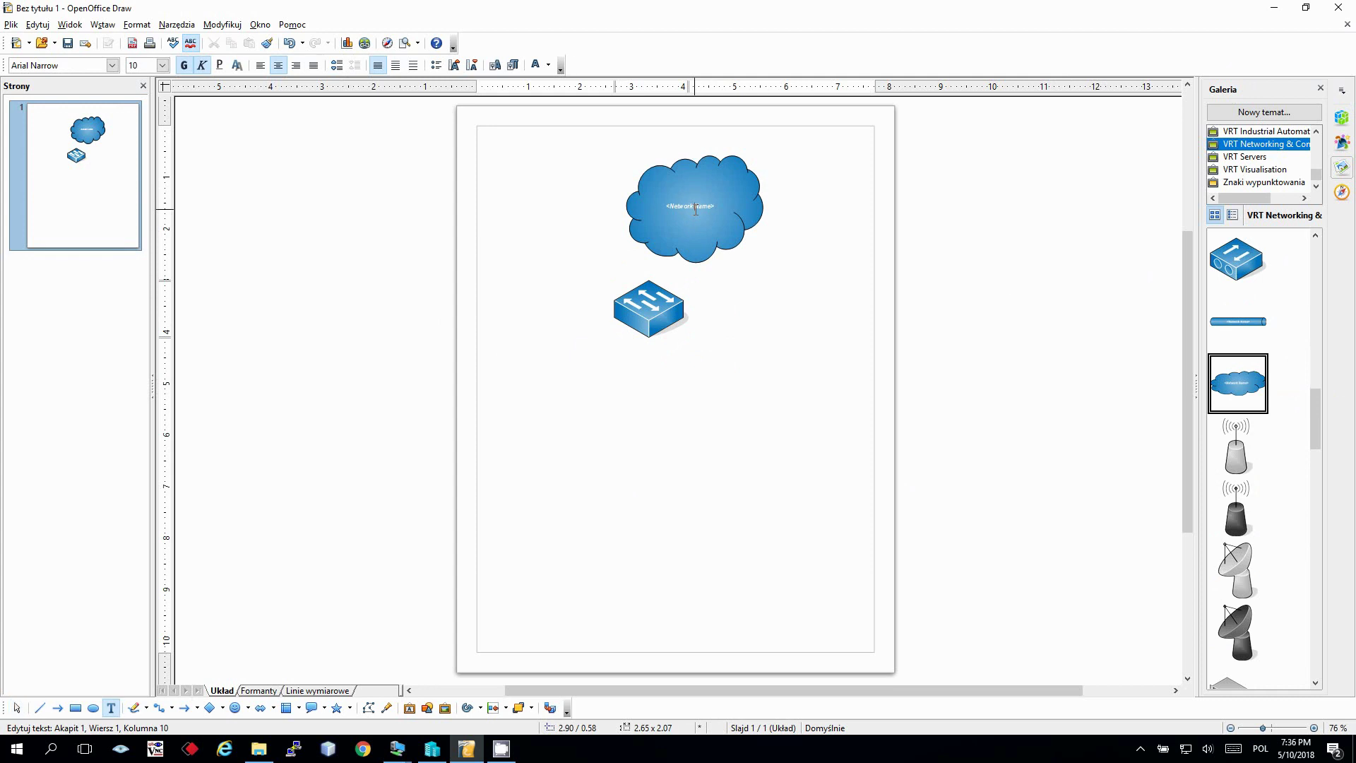
pyautogui.tripleClick(695, 207)
pyautogui.write('Vlan')
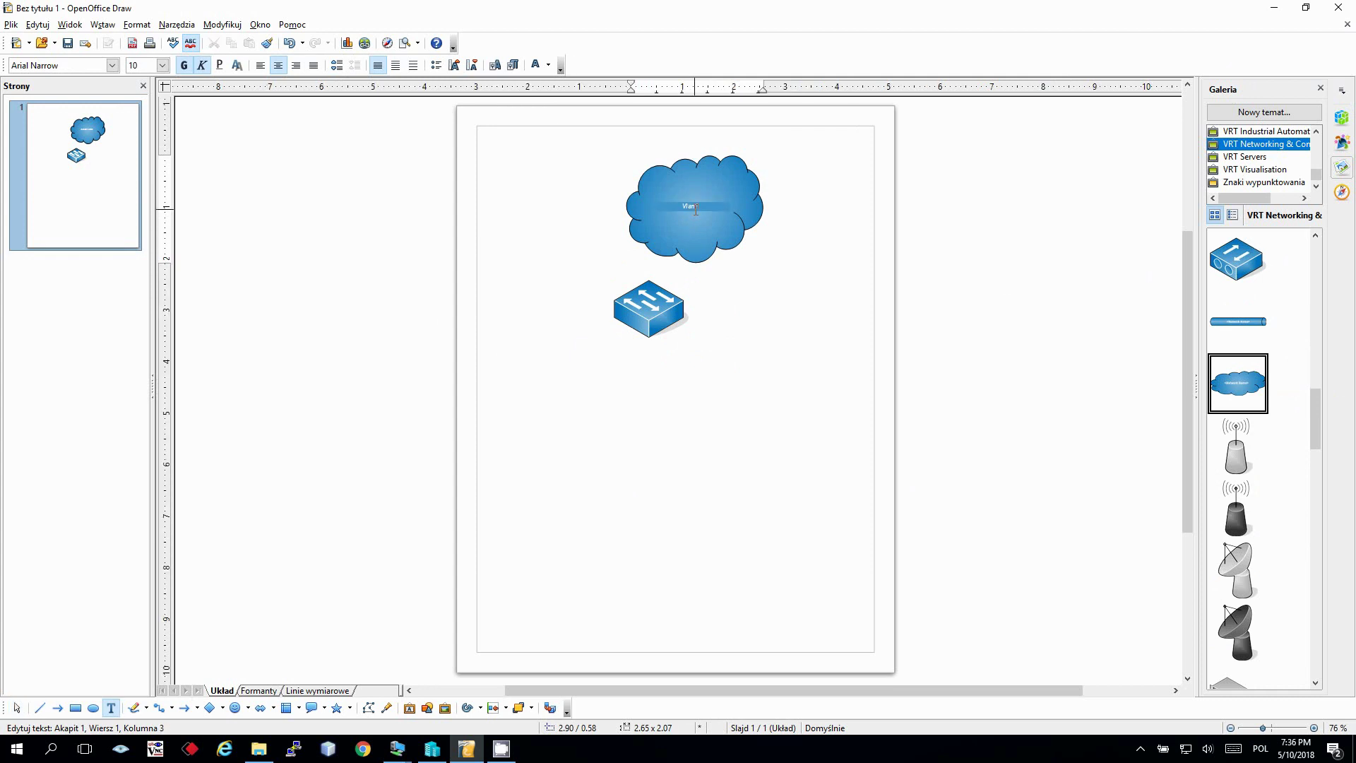
pyautogui.write(' 10')
pyautogui.press('BackSpace')
pyautogui.press('BackSpace')
pyautogui.press('BackSpace')
pyautogui.write('1 - 192.168.0.0/24')
pyautogui.click(808, 276)
pyautogui.press('Escape')
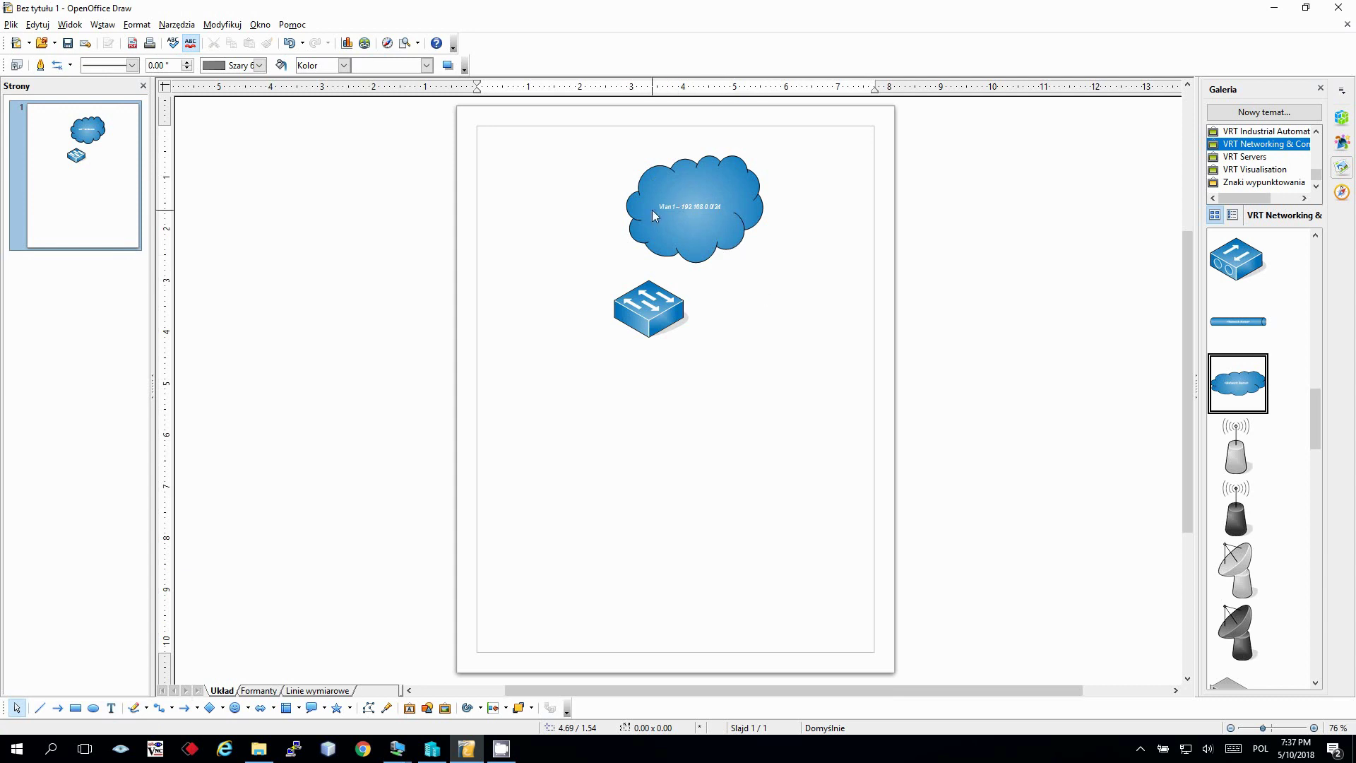
pyautogui.click(720, 204)
pyautogui.click(719, 206)
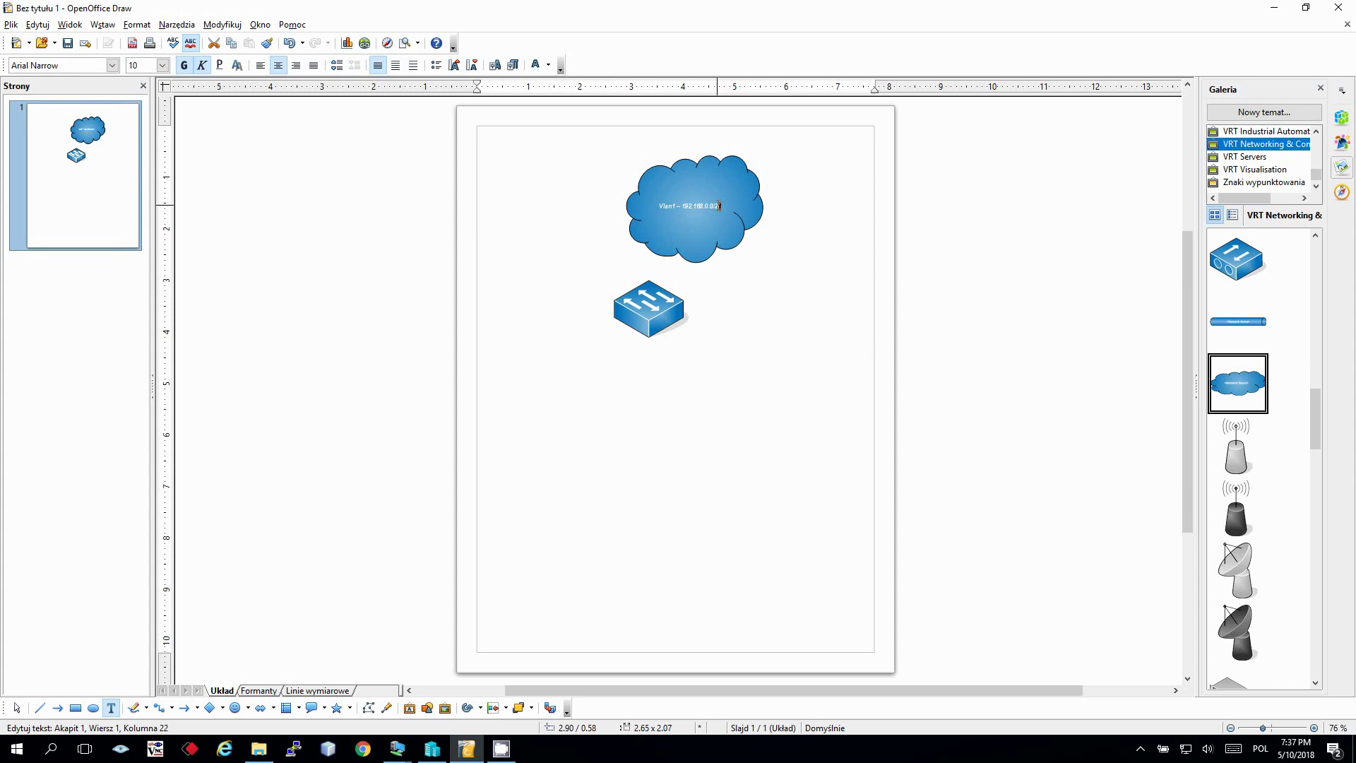
pyautogui.press('Escape')
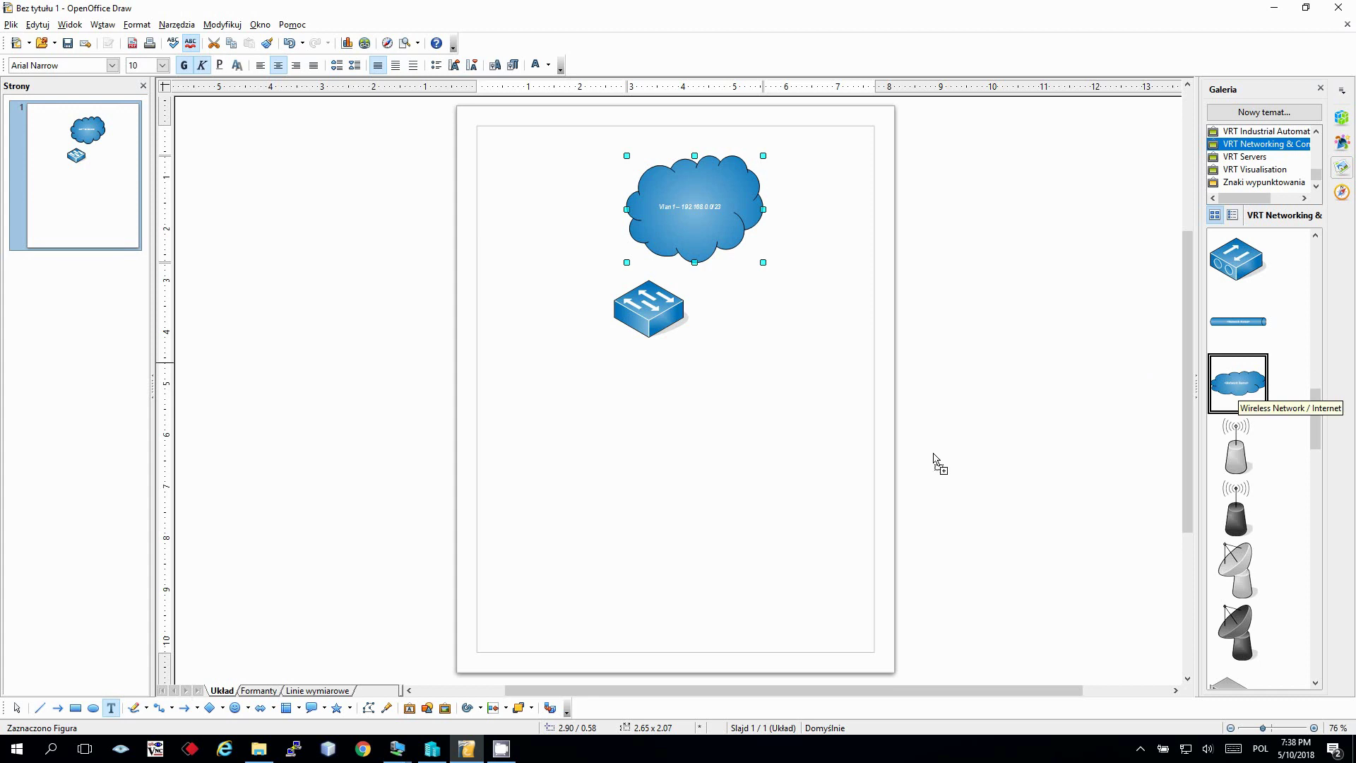
# Add a second cloud below the switch labelled 192.168.1.0/24.
pyautogui.moveTo(896, 524); pyautogui.dragTo(753, 397)
pyautogui.doubleClick(780, 413)
pyautogui.hotkey('ctrl', 'a')
pyautogui.press('BackSpace')
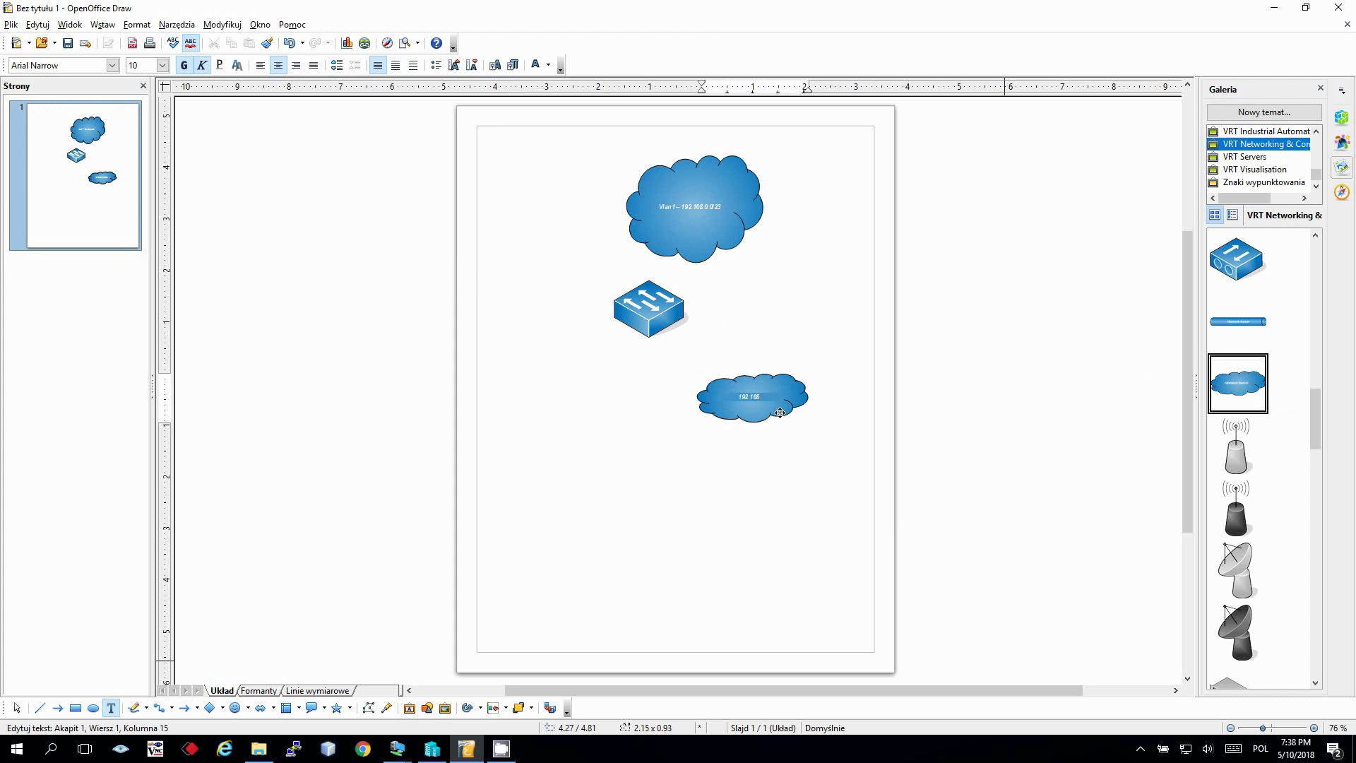
pyautogui.write('192.168.1.0/24')
# Change the Vlan 1 cloud's mask from /23 to /24.
pyautogui.click(723, 207)
pyautogui.click(722, 206)
pyautogui.press('BackSpace')
pyautogui.write('4')
pyautogui.press('Escape')
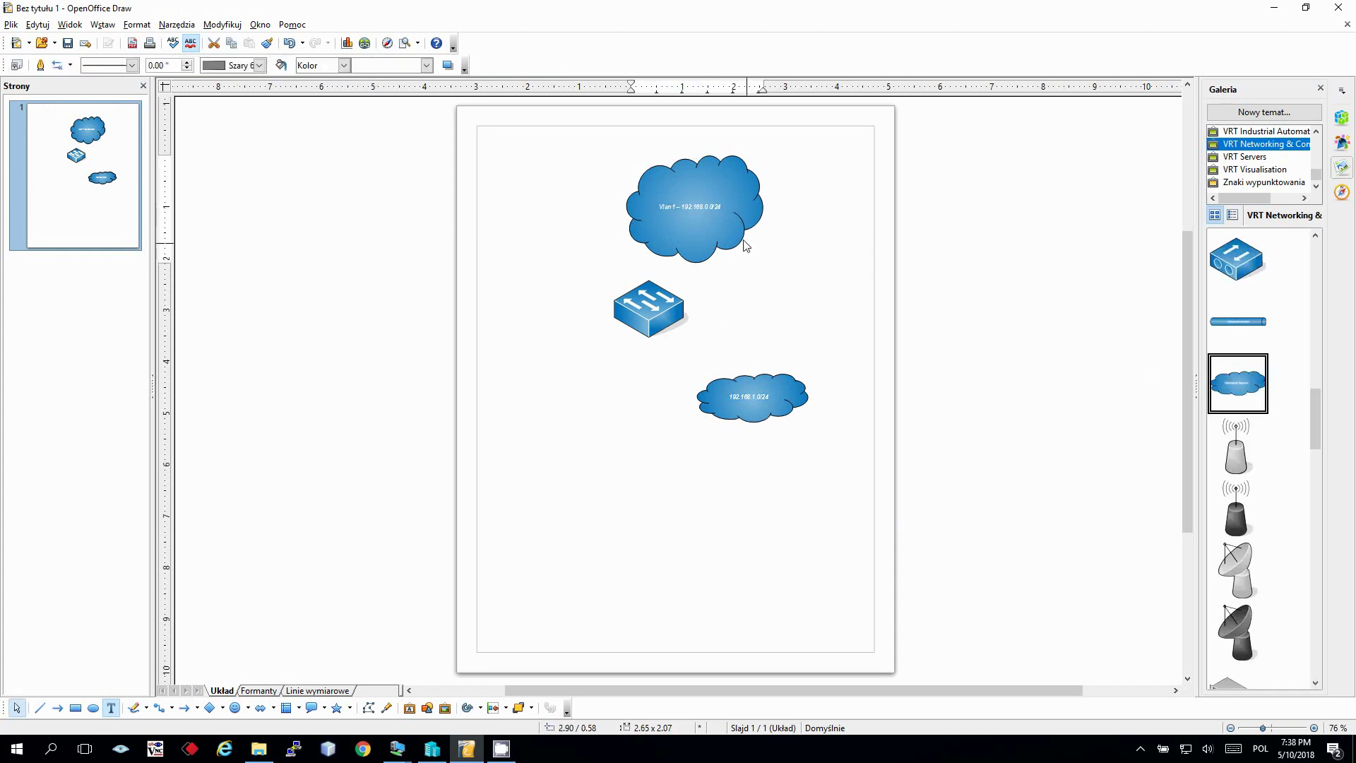
pyautogui.press('Escape')
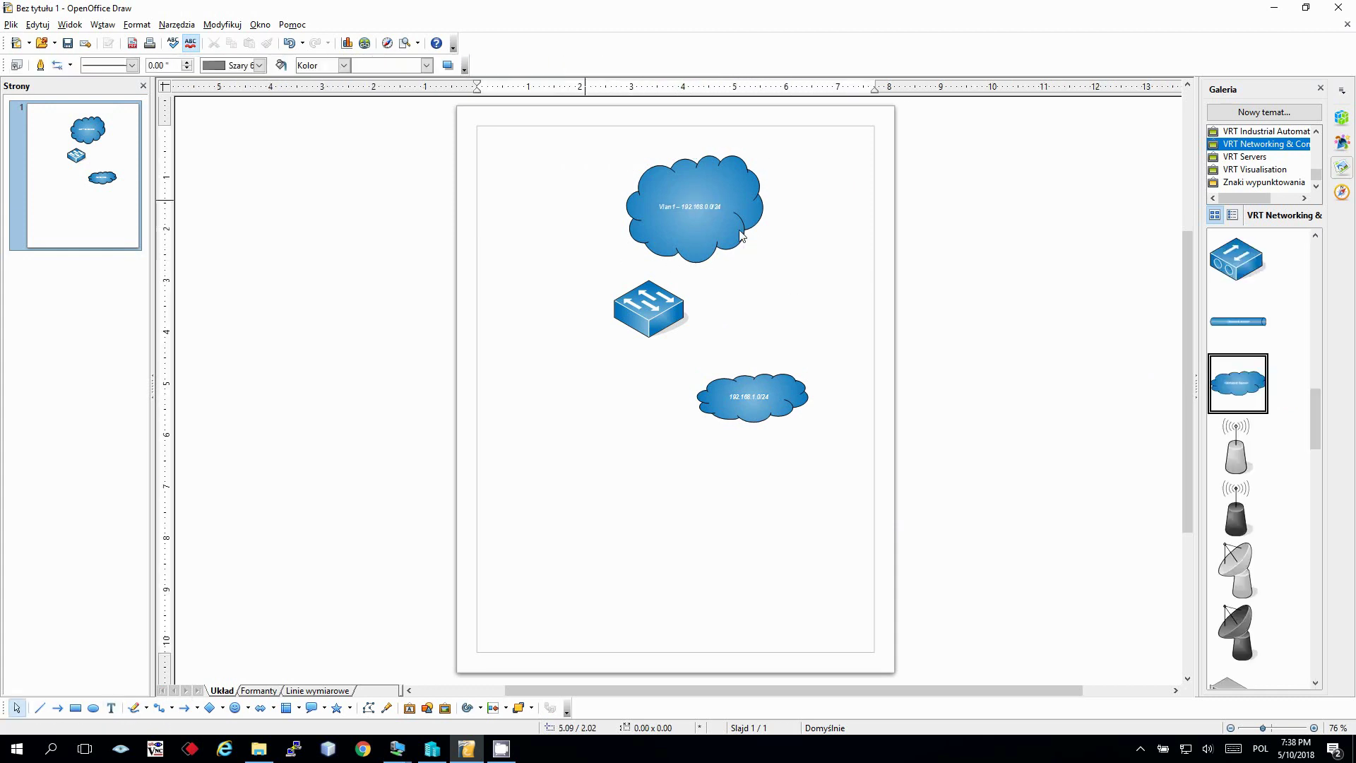
# Enlarge the lower cloud and shift the switch down and left.
pyautogui.click(774, 416)
pyautogui.moveTo(817, 442); pyautogui.dragTo(859, 504)
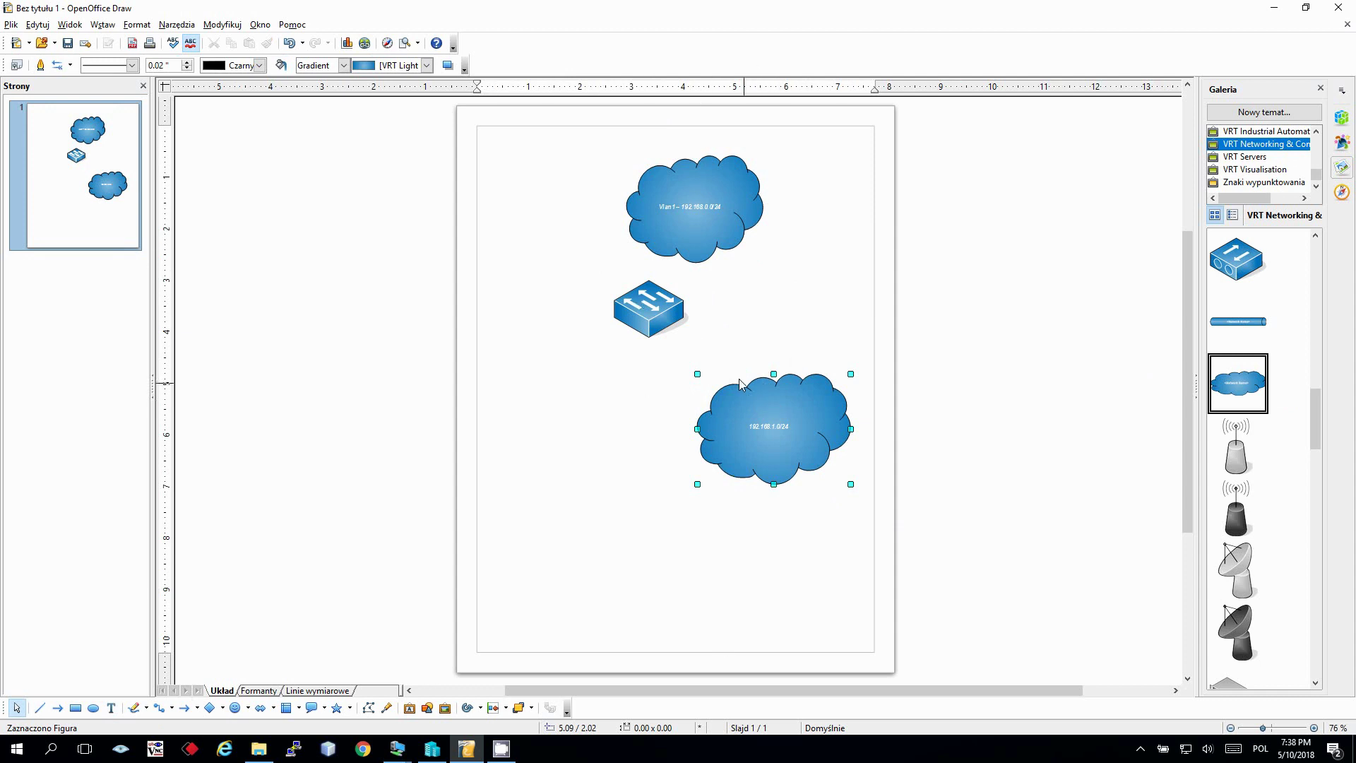
pyautogui.moveTo(648, 309); pyautogui.dragTo(641, 324)
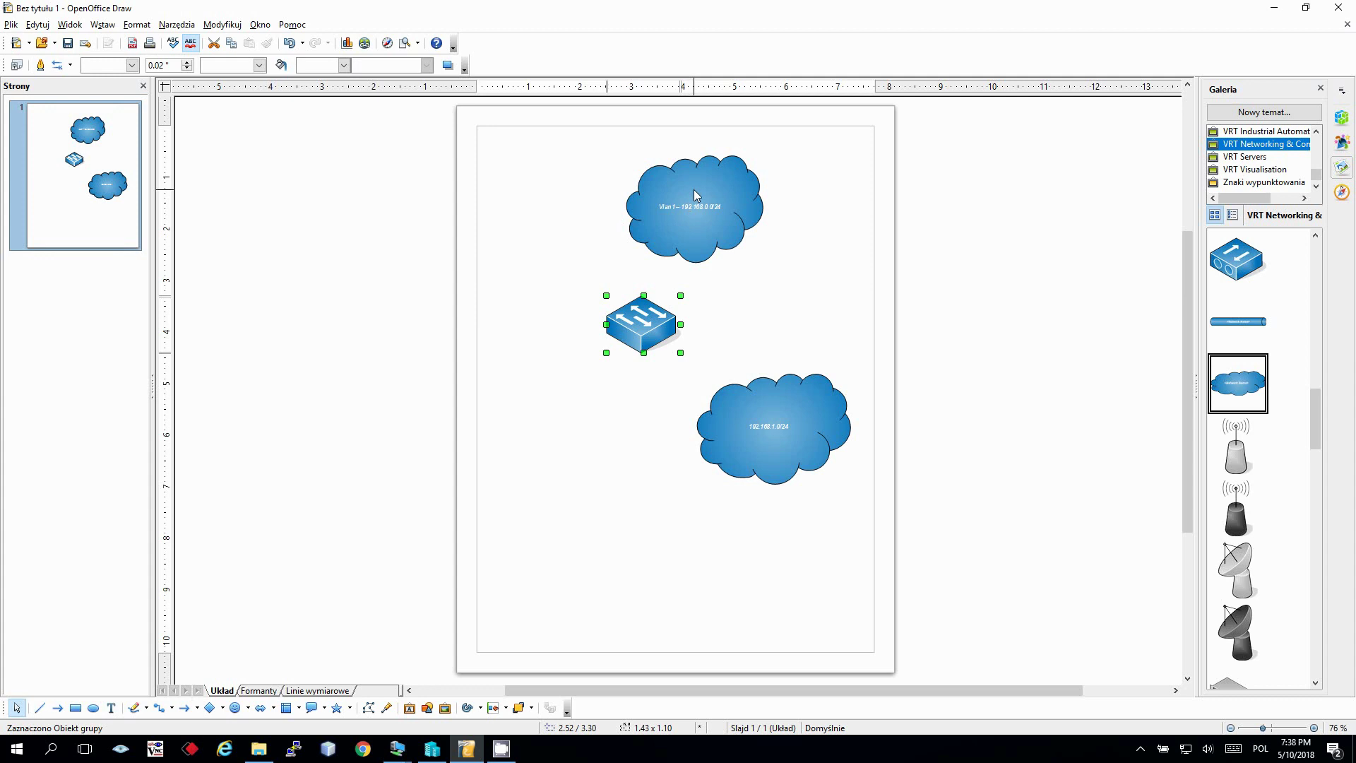
# Move the switch left, bring the lower cloud up, and draw a rectangle over both clouds.
pyautogui.moveTo(632, 330); pyautogui.dragTo(536, 336)
pyautogui.moveTo(738, 428); pyautogui.dragTo(666, 356)
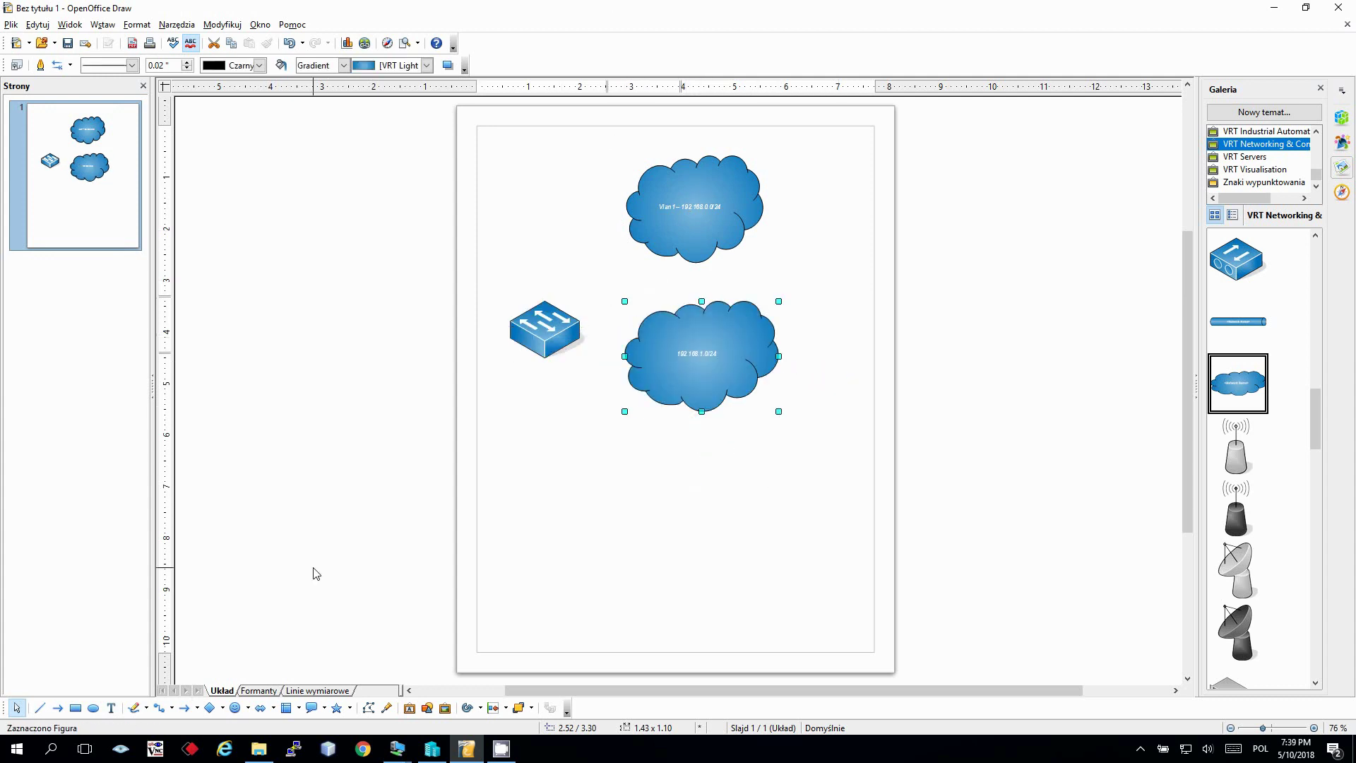
pyautogui.click(76, 708)
pyautogui.moveTo(606, 134)
pyautogui.mouseDown()
pyautogui.moveTo(770, 445)
pyautogui.moveTo(819, 440)
pyautogui.mouseUp()
# Send the rectangle to the back behind the clouds and nudge it slightly left.
pyautogui.rightClick(713, 307)
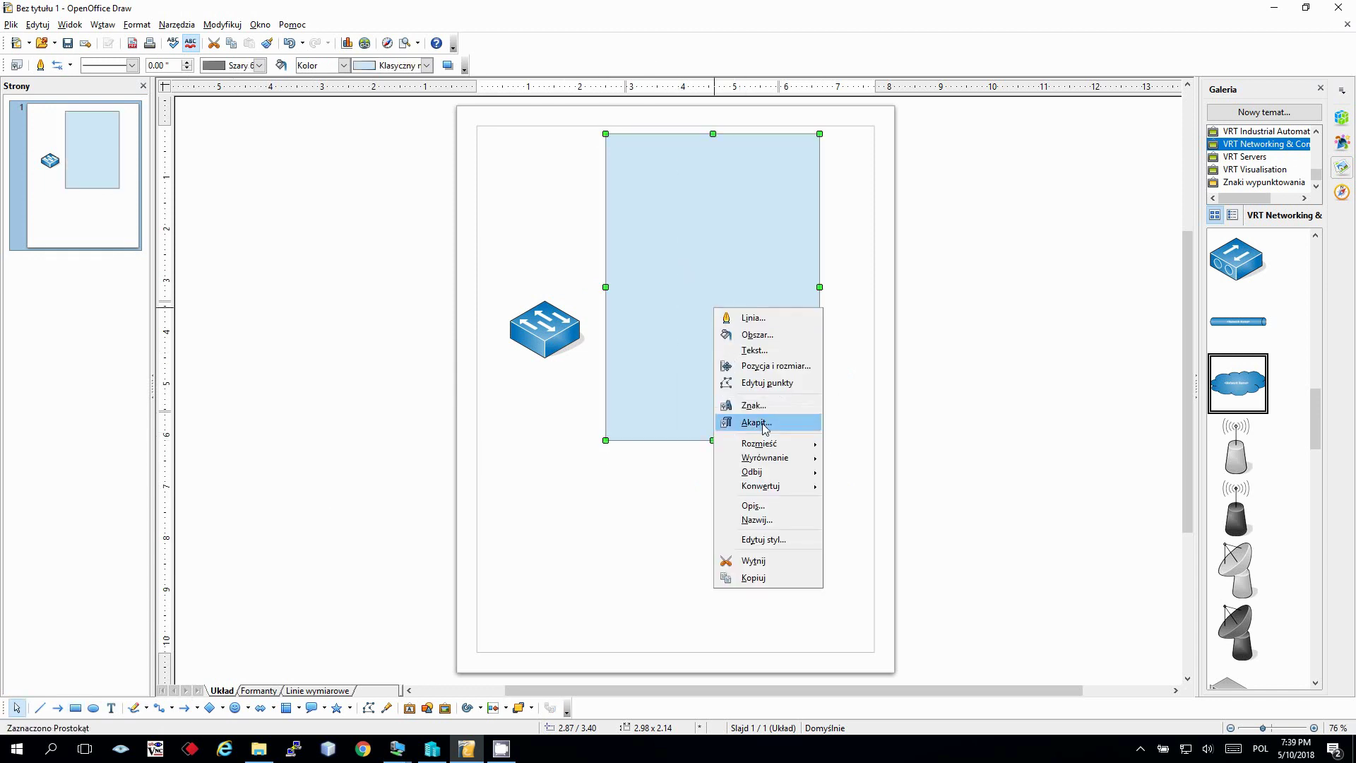
pyautogui.moveTo(805, 444)
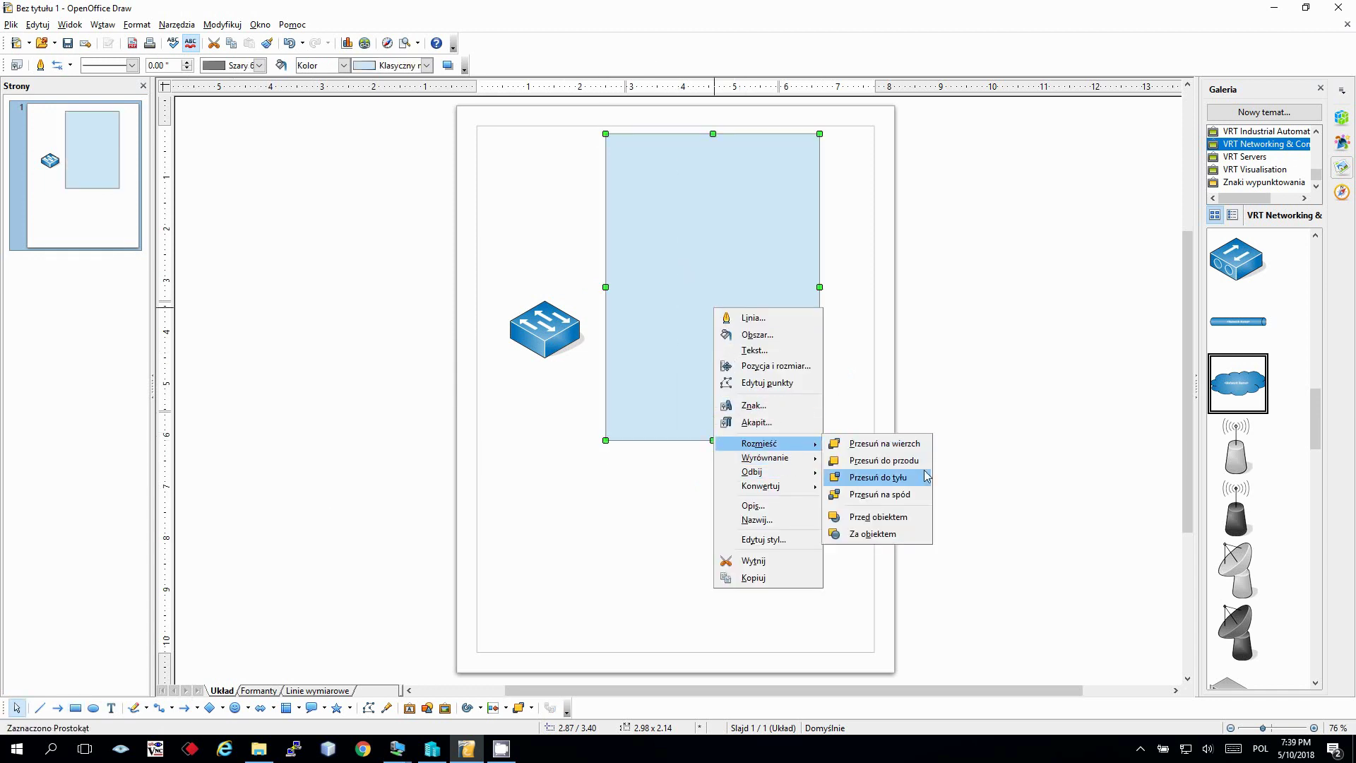
pyautogui.click(911, 494)
pyautogui.click(860, 349)
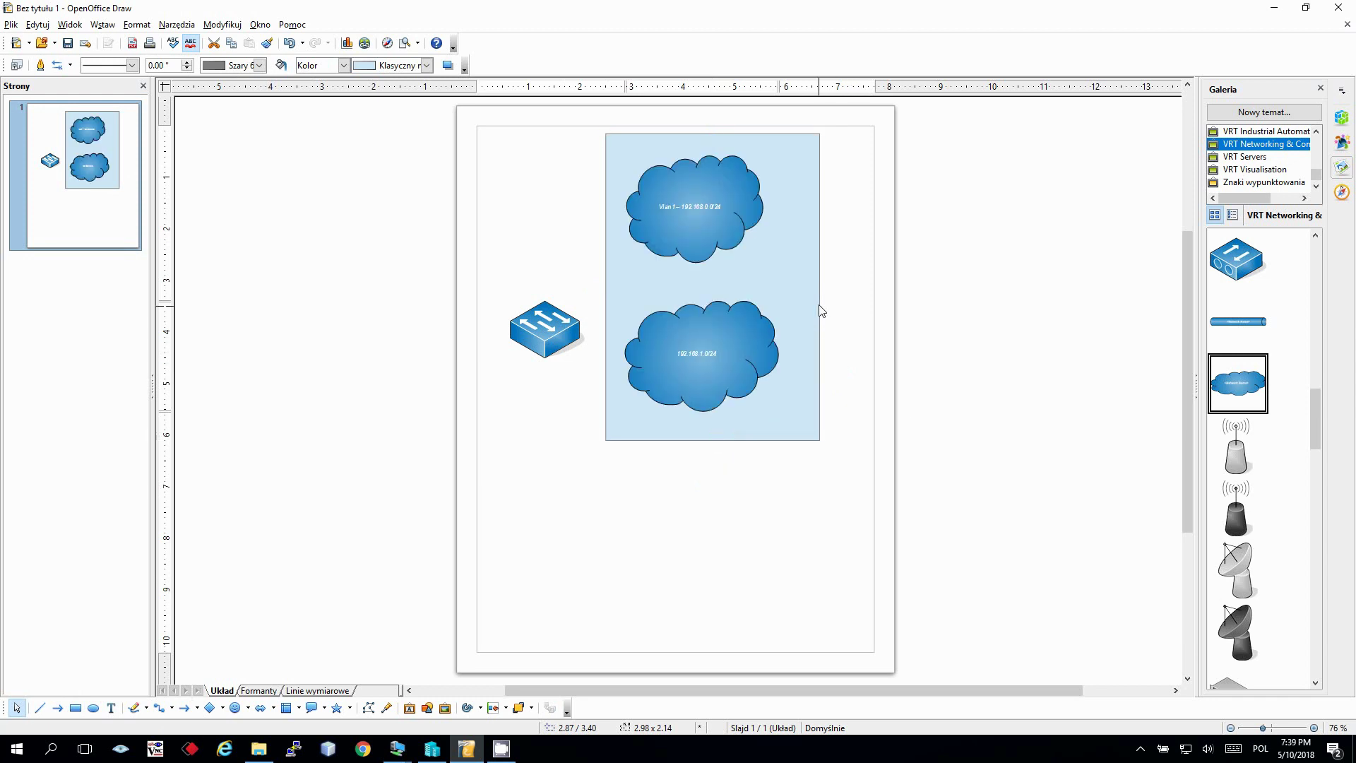
pyautogui.click(805, 282)
pyautogui.moveTo(805, 282); pyautogui.dragTo(793, 282)
pyautogui.click(876, 517)
pyautogui.press('Escape')
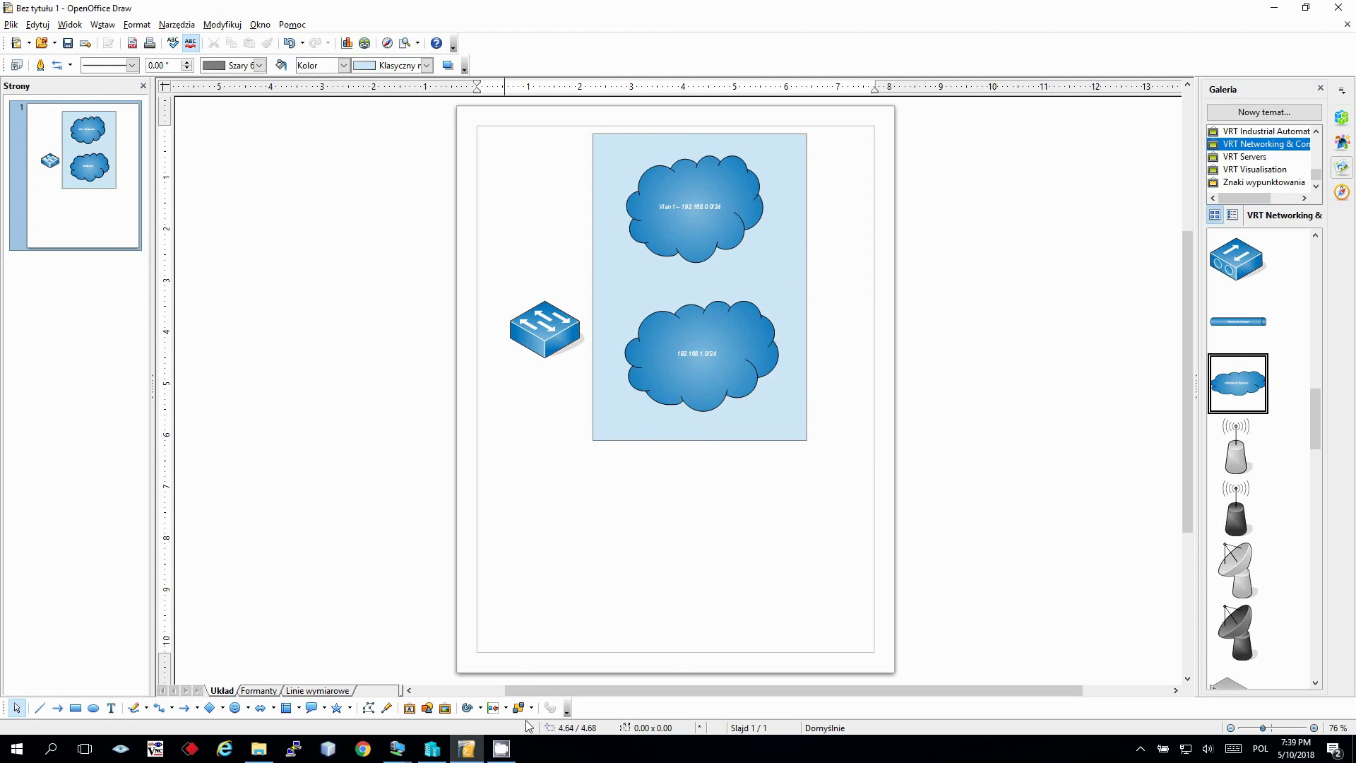
# Sign in to the W2K16-3 VM with the administrator password, retrying after a rejected entry.
pyautogui.moveTo(432, 757)
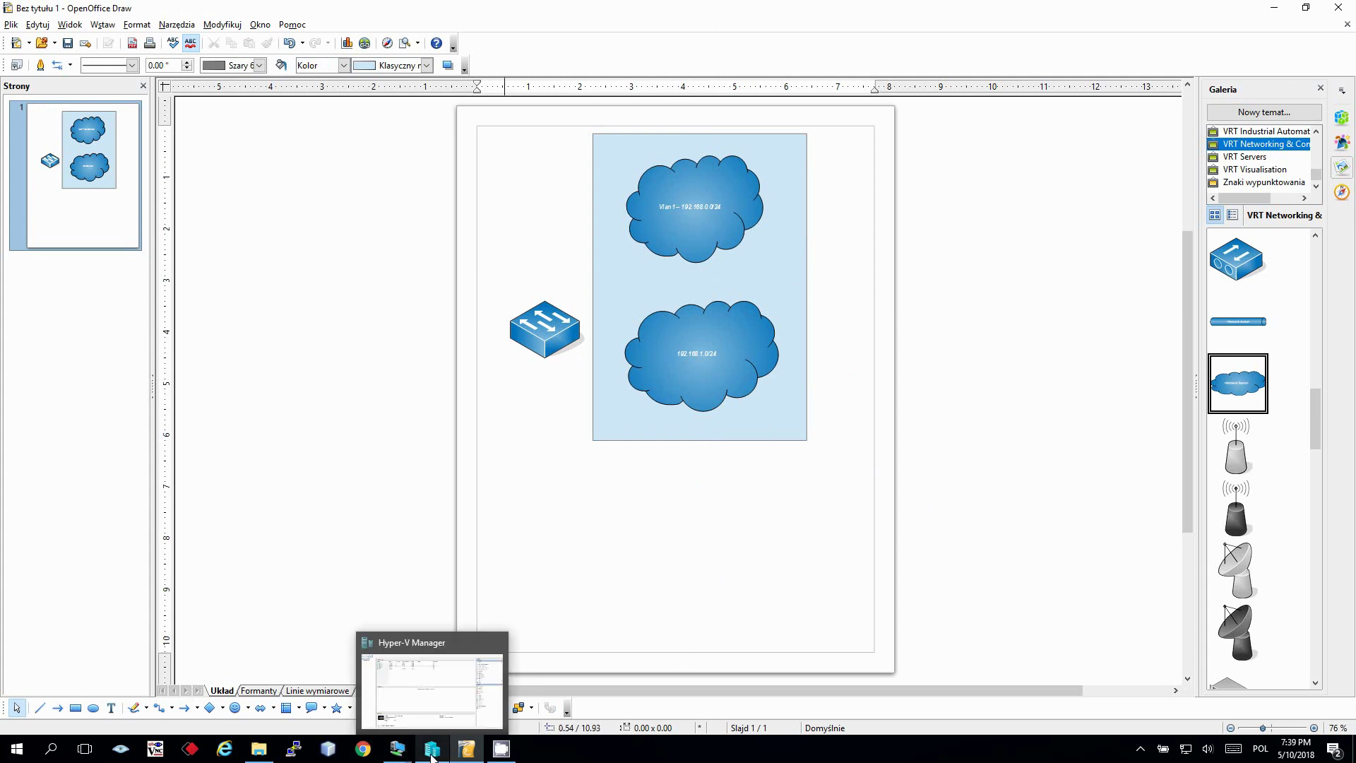
pyautogui.moveTo(552, 359); pyautogui.dragTo(549, 308)
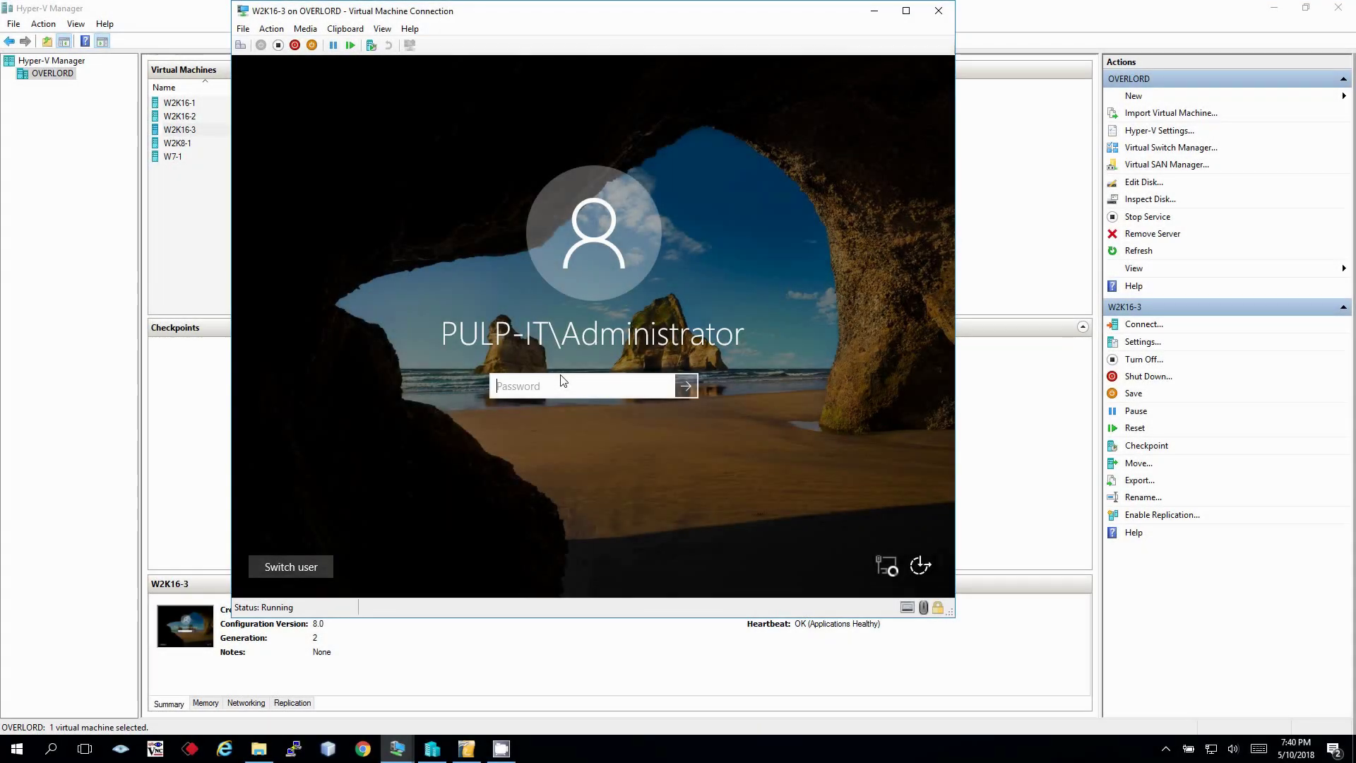
pyautogui.write('•••••••••••••')
pyautogui.press('Return')
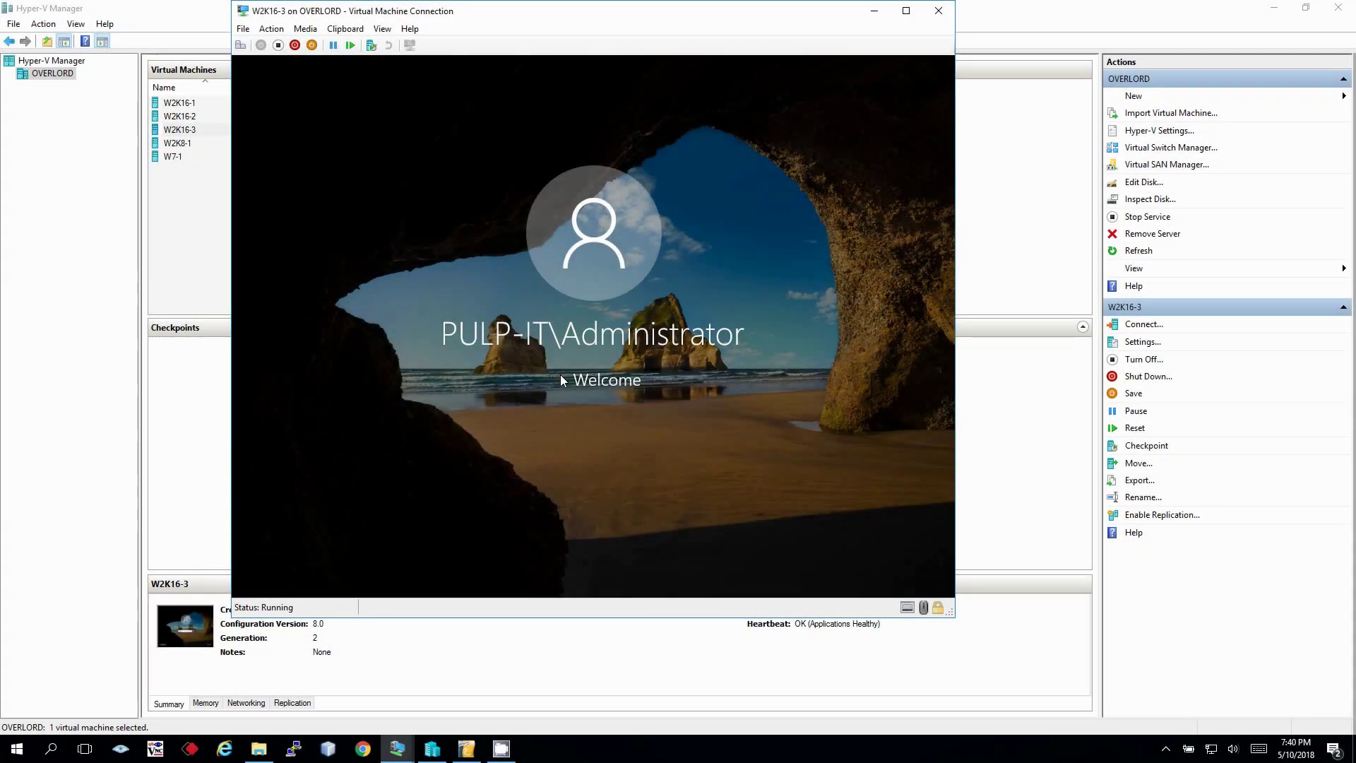
pyautogui.click(572, 411)
pyautogui.write('•••••••••')
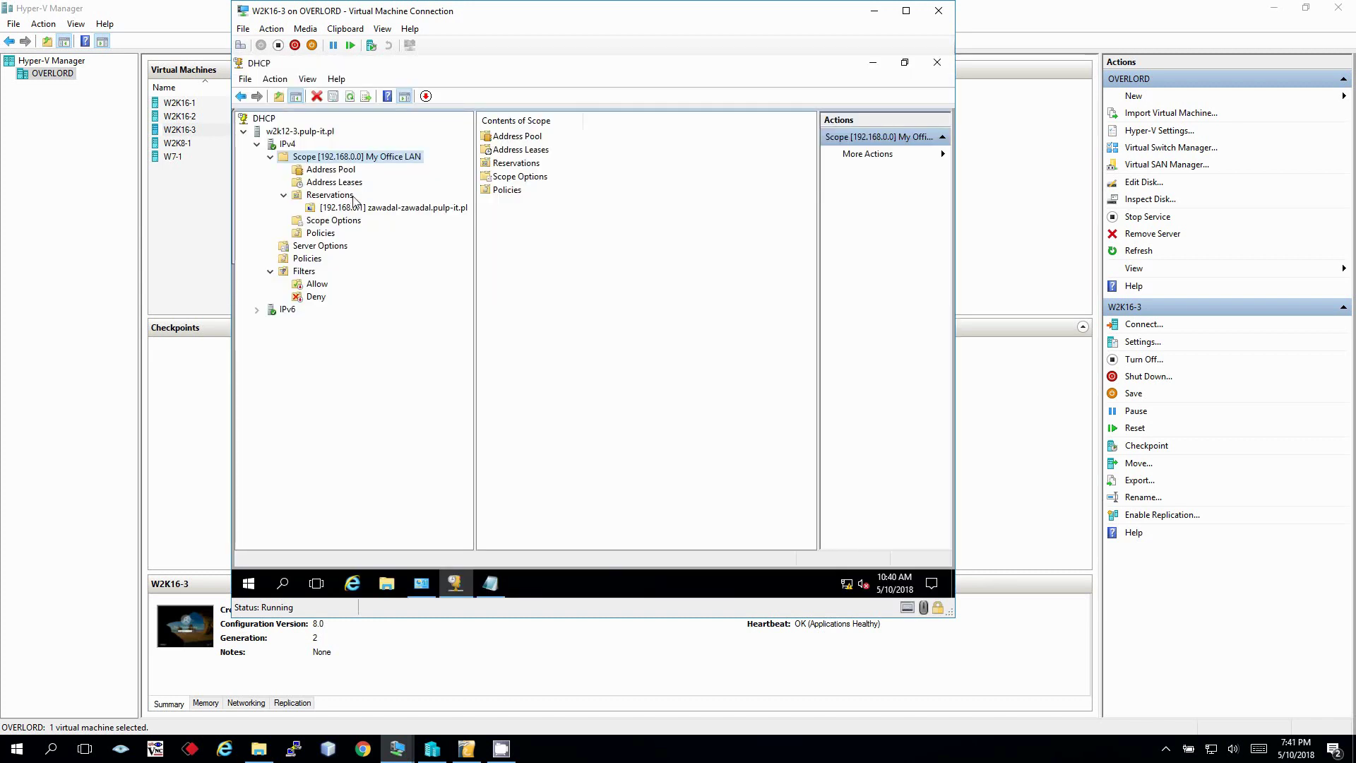
# Start a New Scope under IPv4 and name it My Office LAN - 2.
pyautogui.click(283, 195)
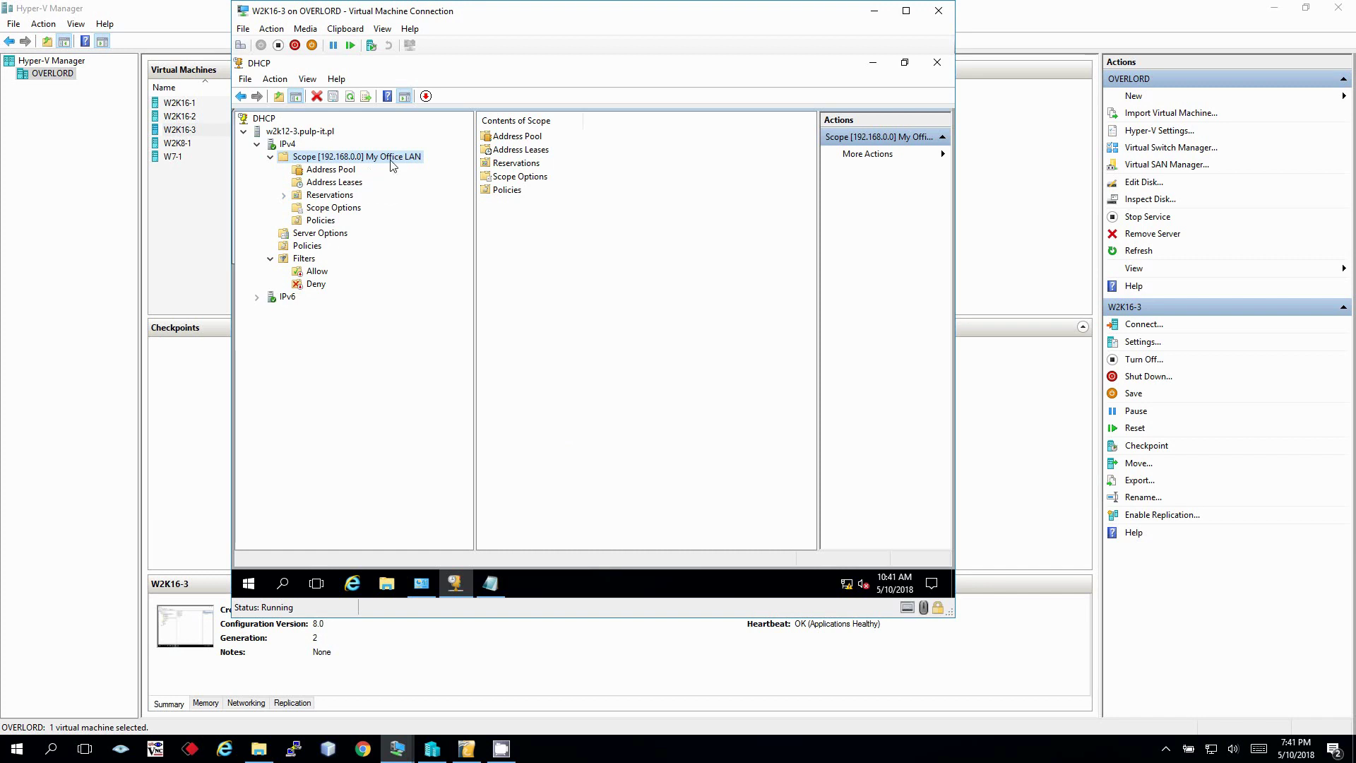
pyautogui.rightClick(287, 144)
pyautogui.click(361, 174)
pyautogui.click(680, 444)
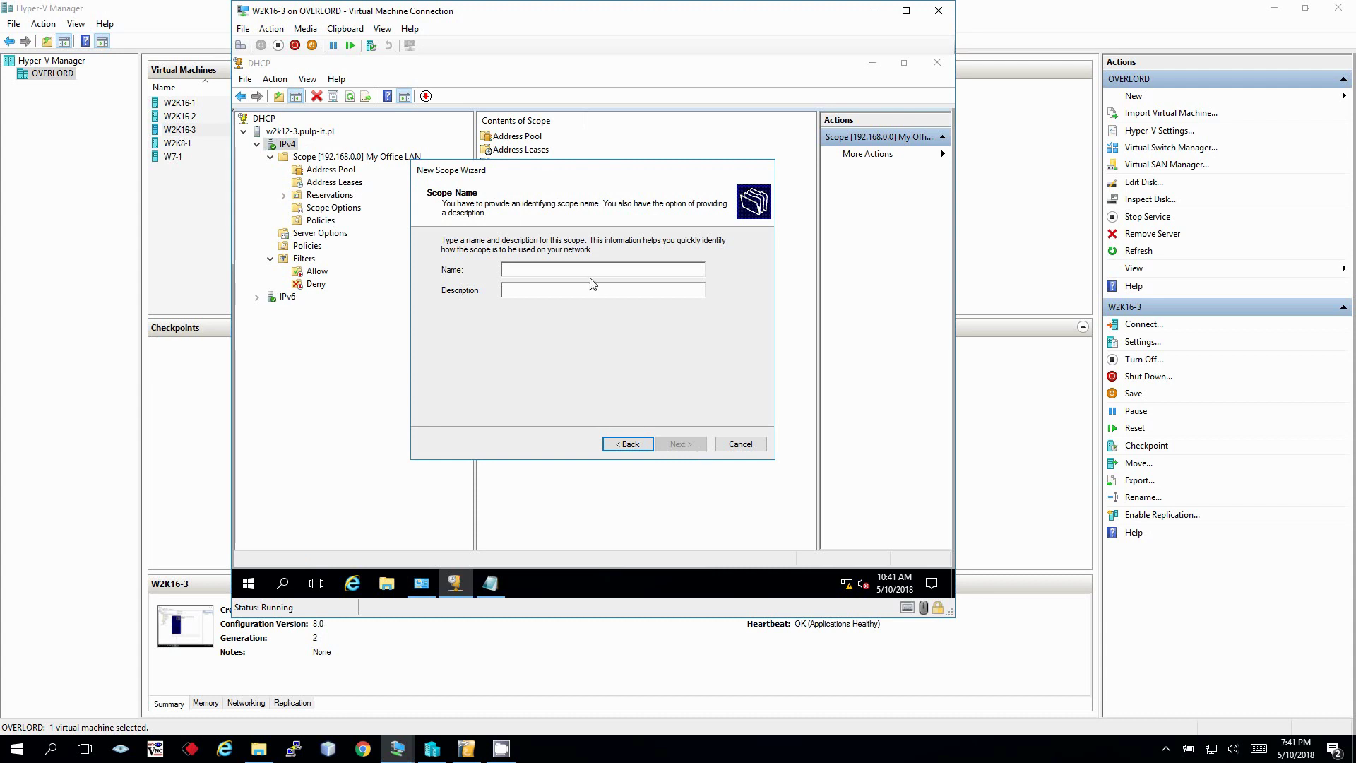
pyautogui.write('My Office LAN - 2')
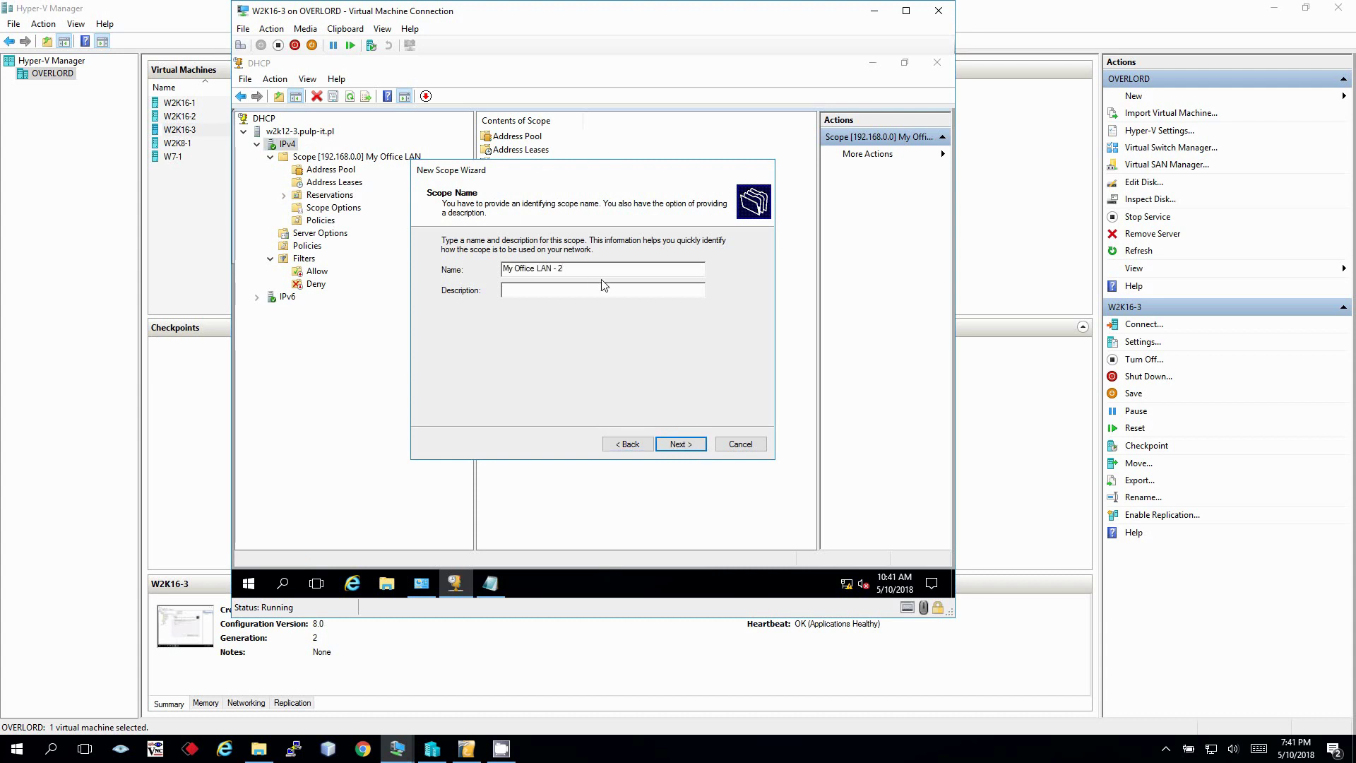
pyautogui.press('Return')
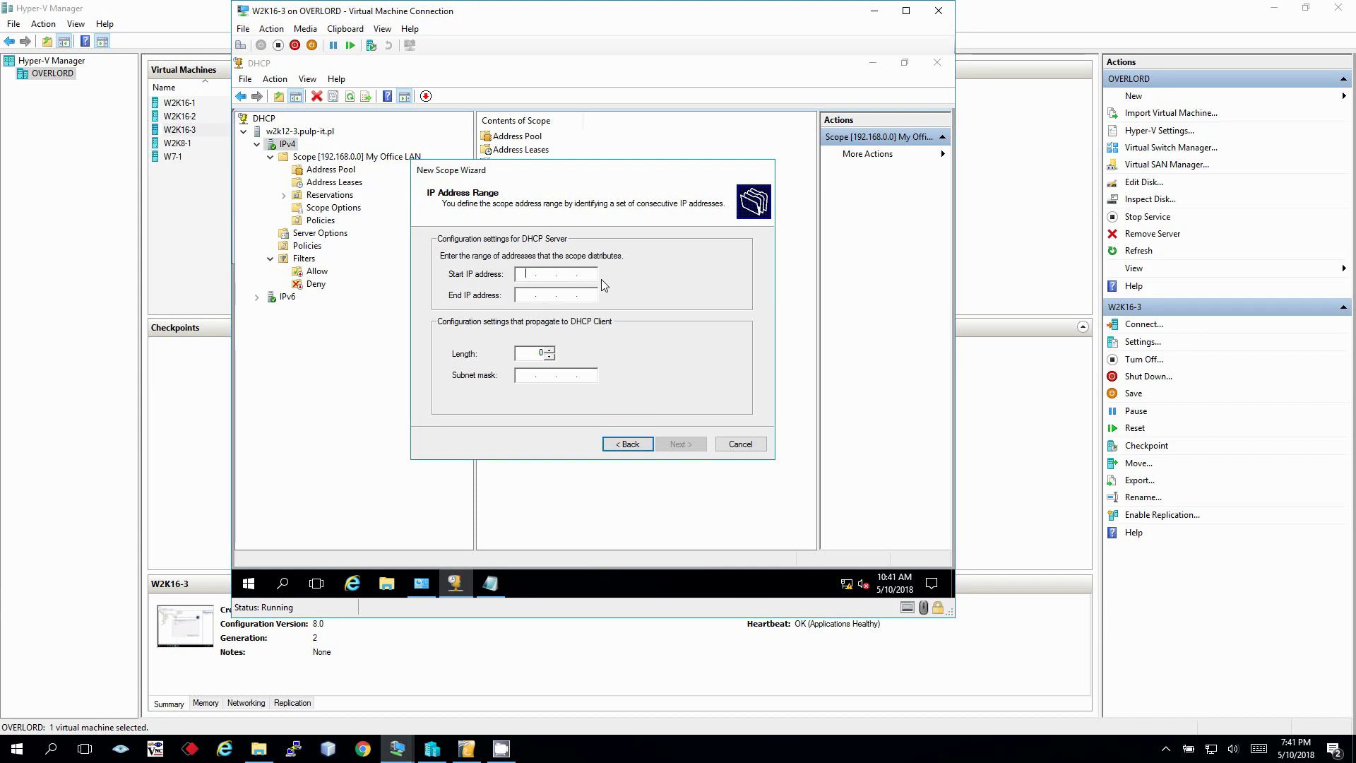
# Set range 192.168.1.1–192.168.1.20 /24, no exclusions, default lease, options configured later.
pyautogui.write('192 . 168 . 1 . 0')
pyautogui.press('BackSpace')
pyautogui.write('1')
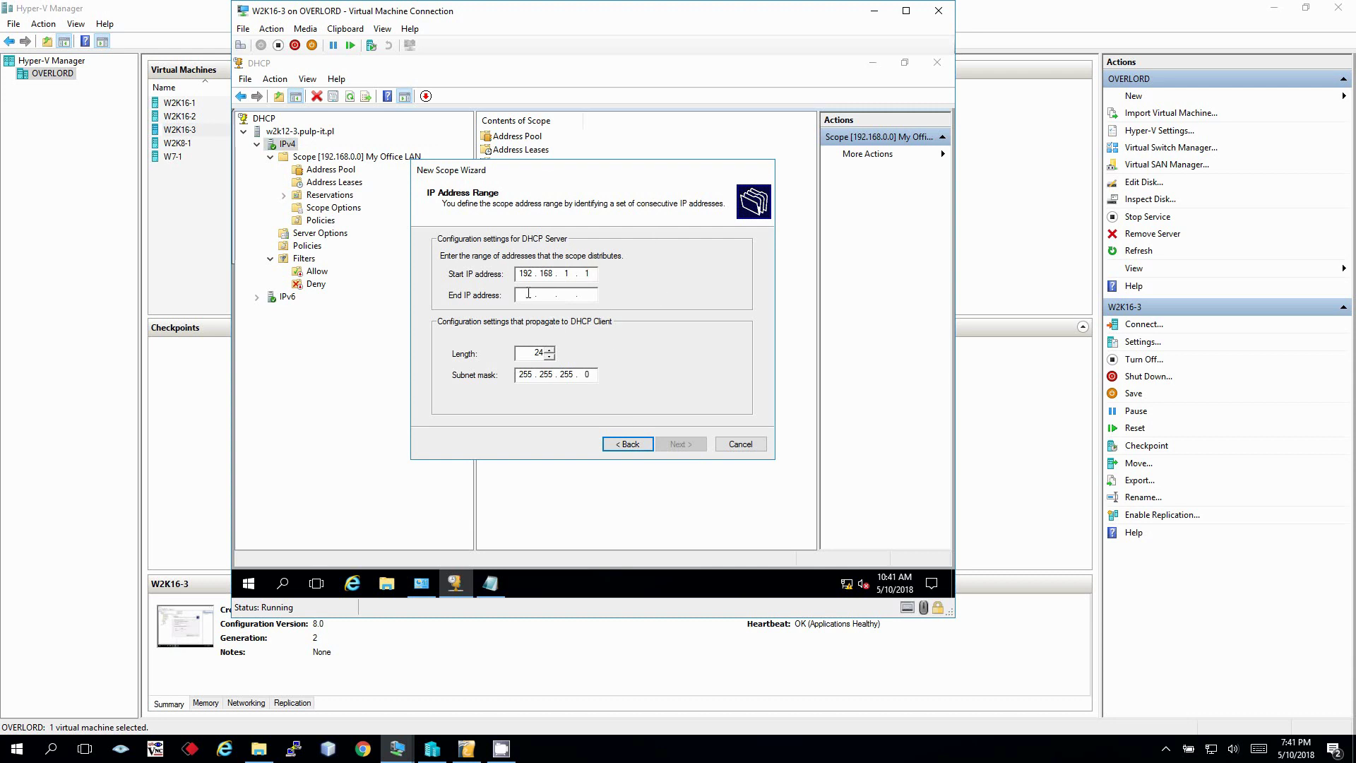
pyautogui.click(528, 293)
pyautogui.write('192 . 168 . 1 . 20')
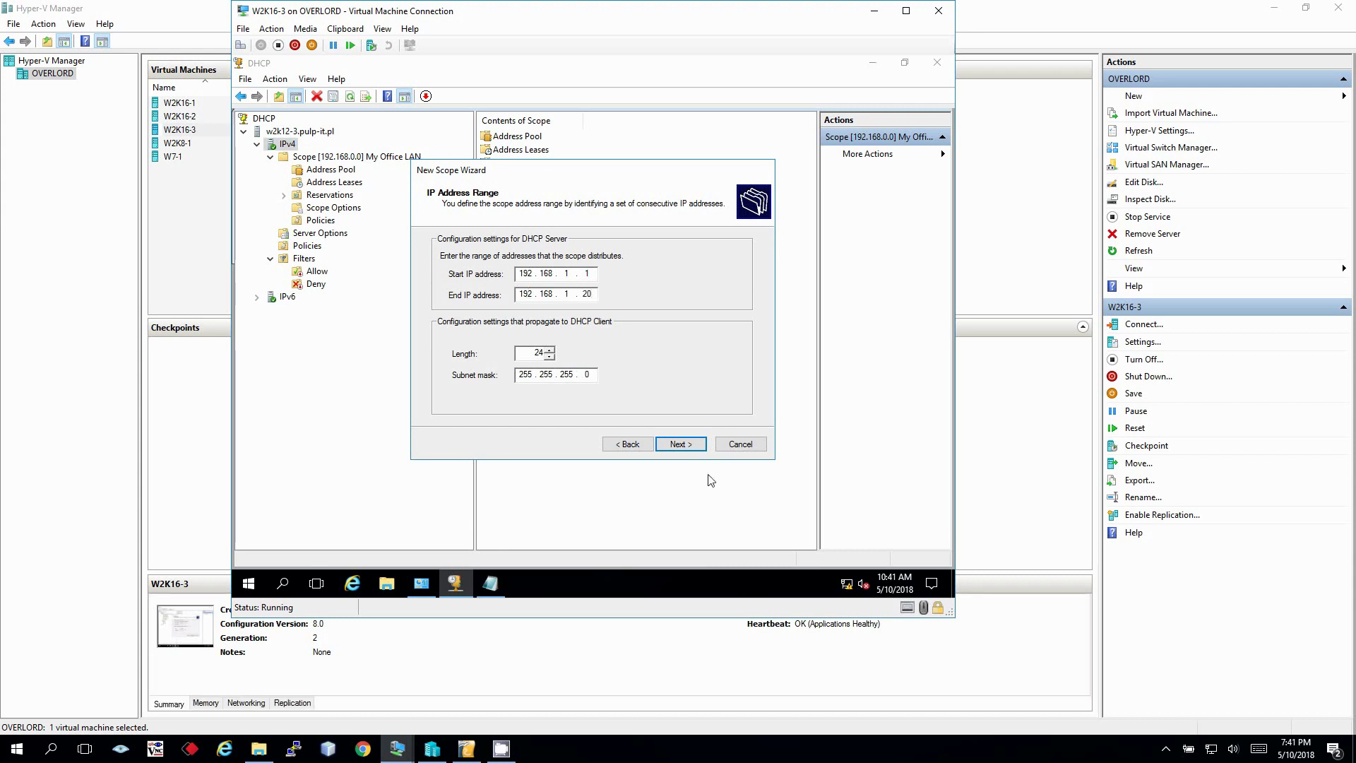
pyautogui.click(681, 443)
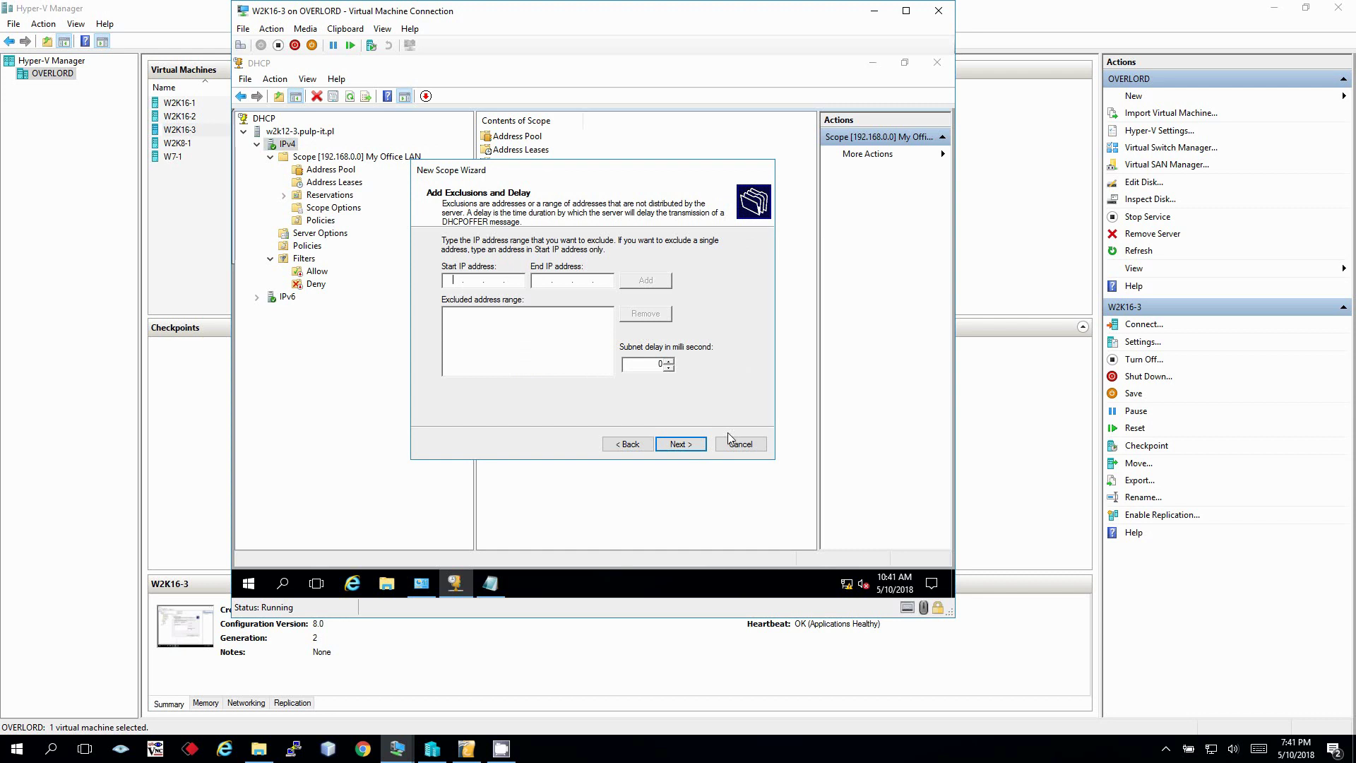
pyautogui.click(700, 445)
pyautogui.click(704, 445)
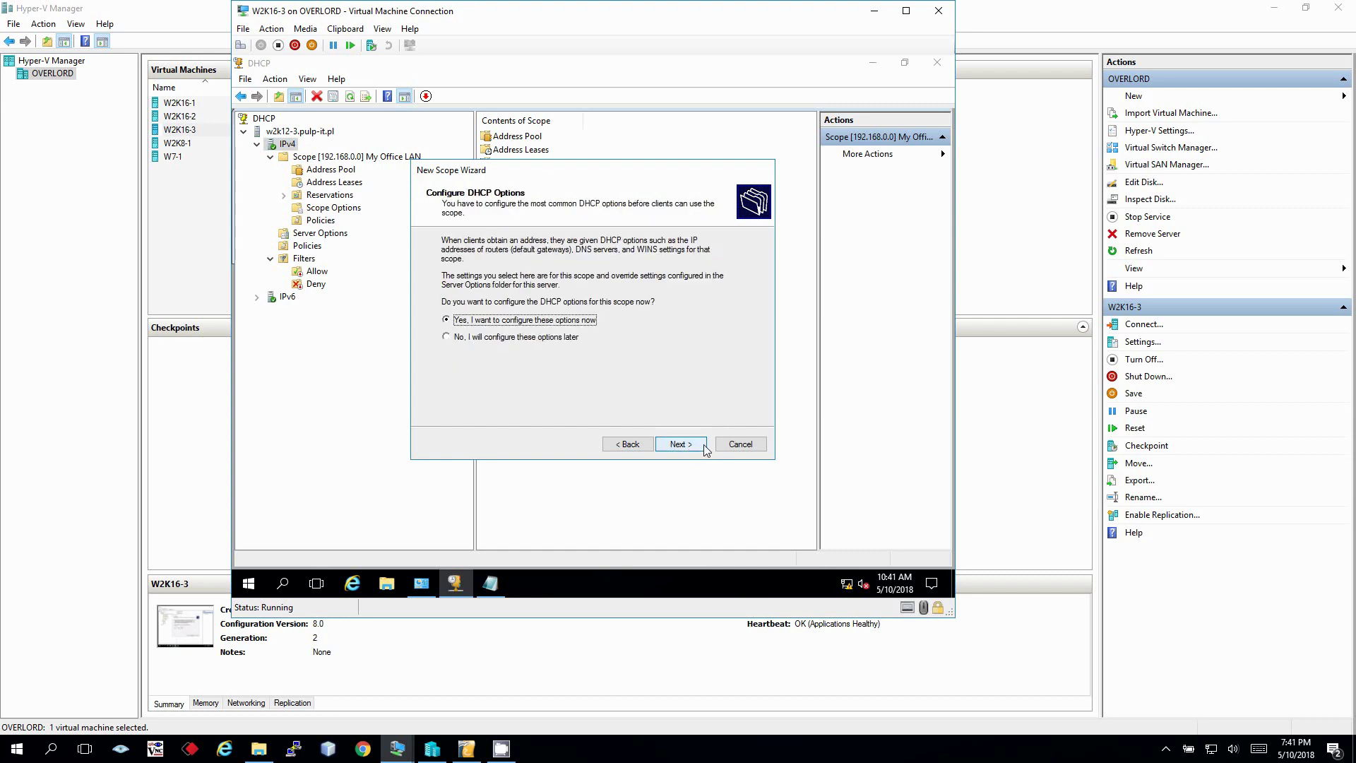
pyautogui.click(538, 337)
pyautogui.click(682, 445)
# Finish the wizard, open the new 192.168.1.0 scope, then collapse both scope nodes.
pyautogui.click(681, 444)
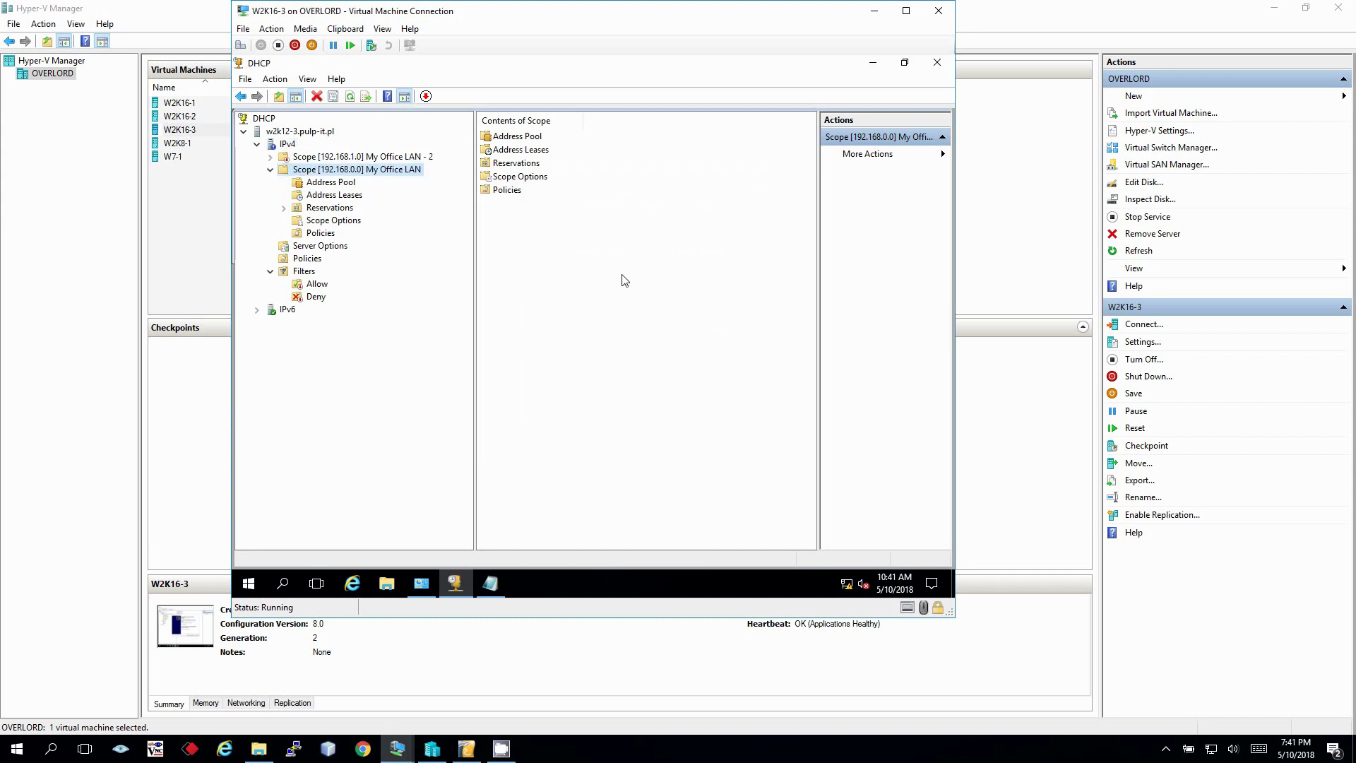
pyautogui.doubleClick(302, 156)
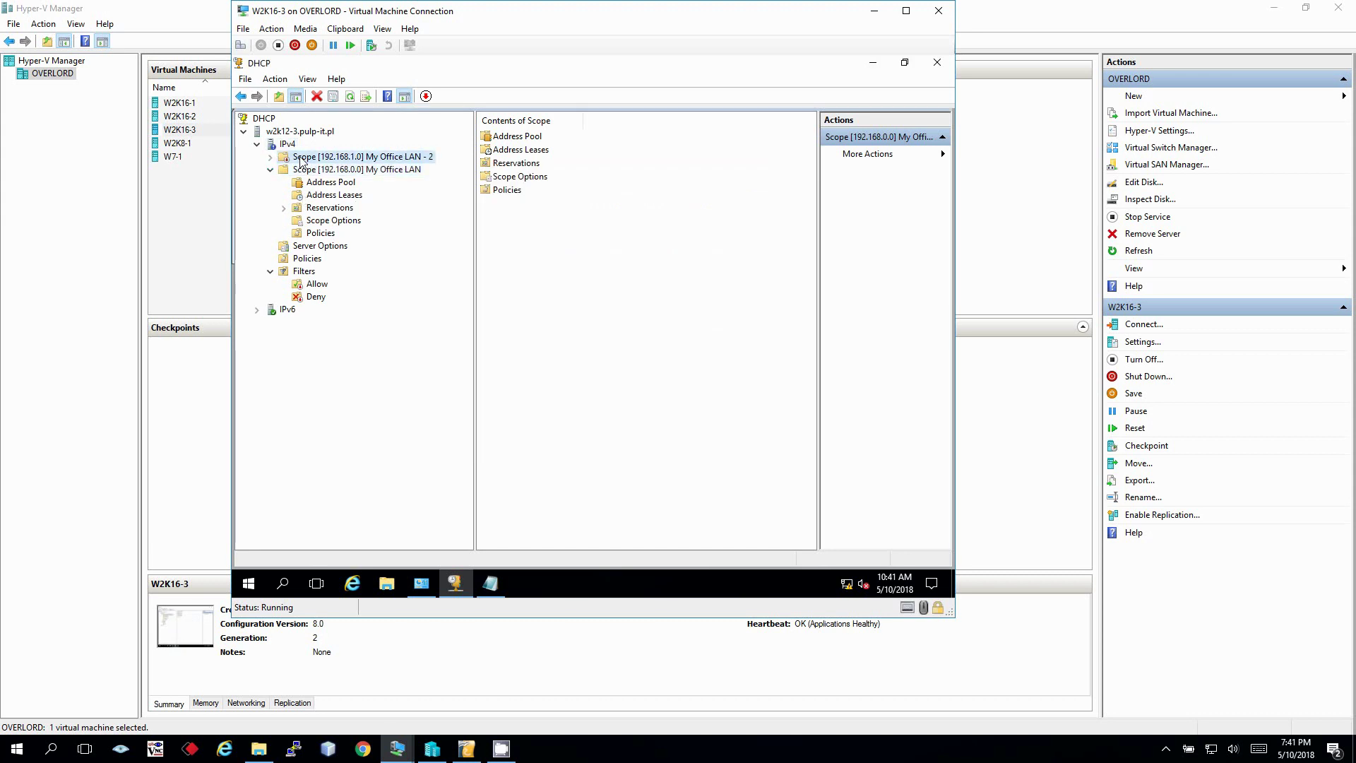
pyautogui.rightClick(303, 156)
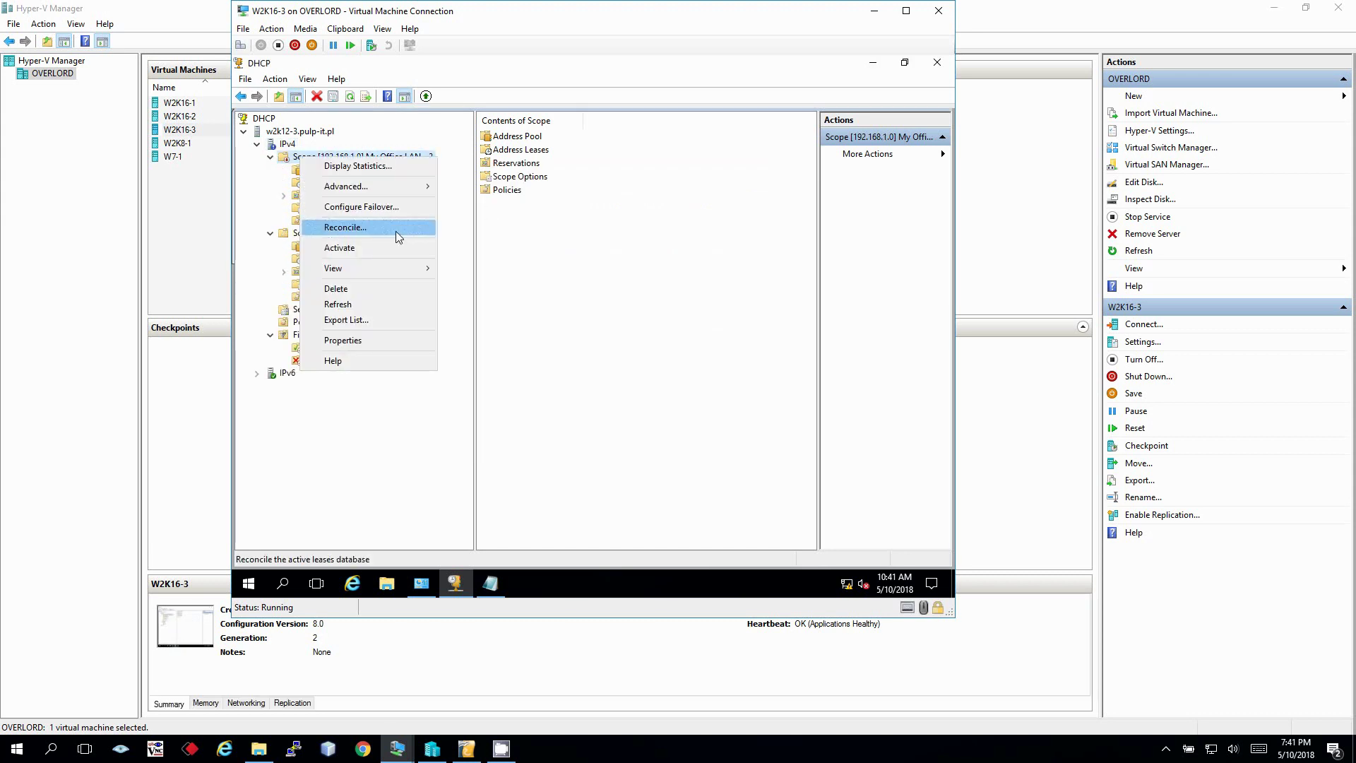
pyautogui.press('Escape')
pyautogui.click(270, 157)
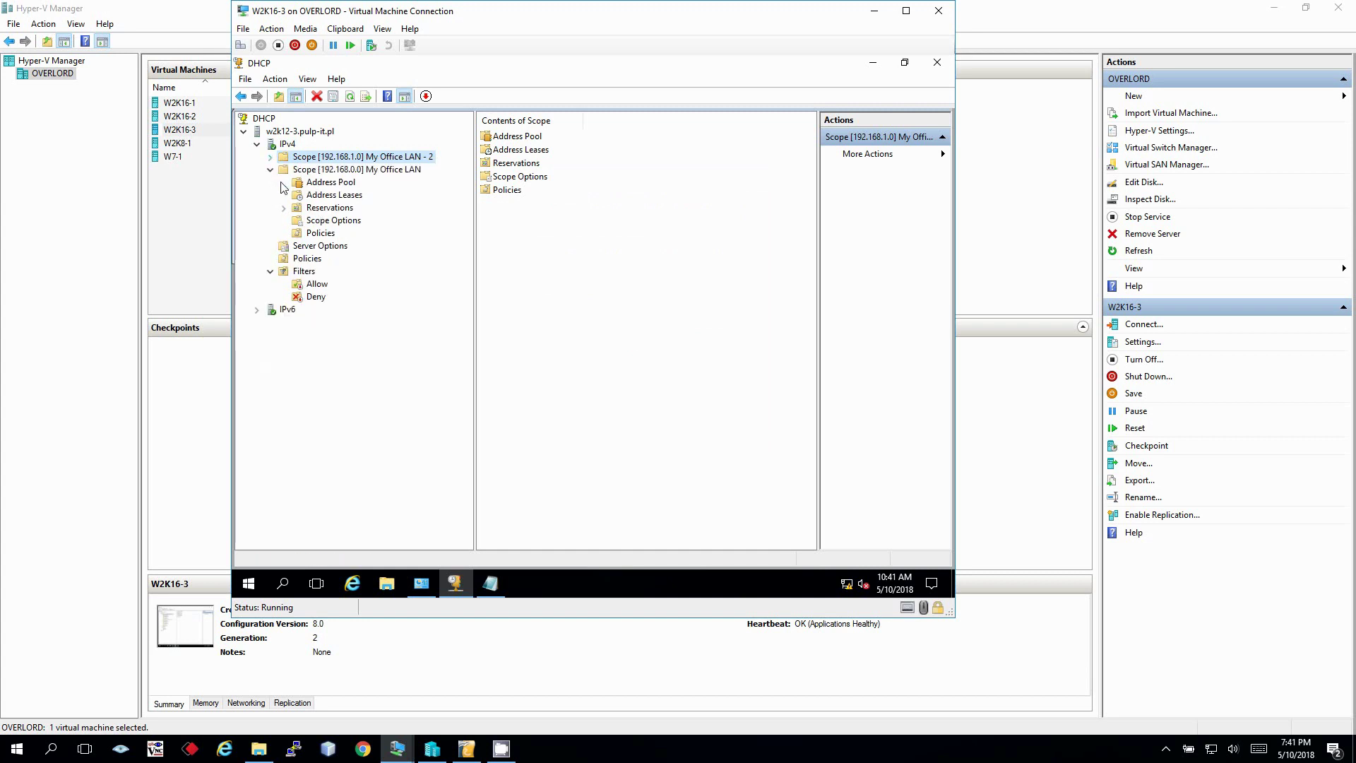
pyautogui.click(269, 170)
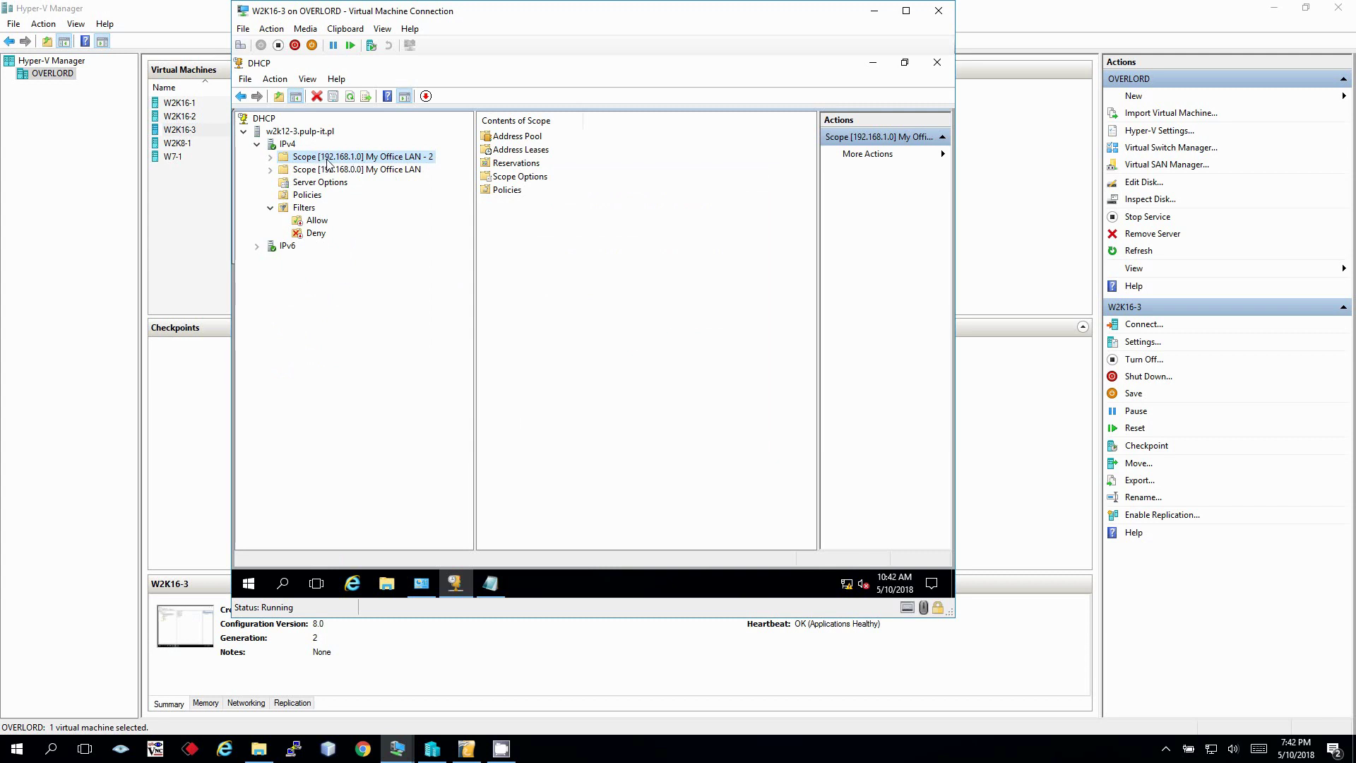
# Create superscope VLAN1 containing the 192.168.0.0 and 192.168.1.0 scopes.
pyautogui.rightClick(286, 143)
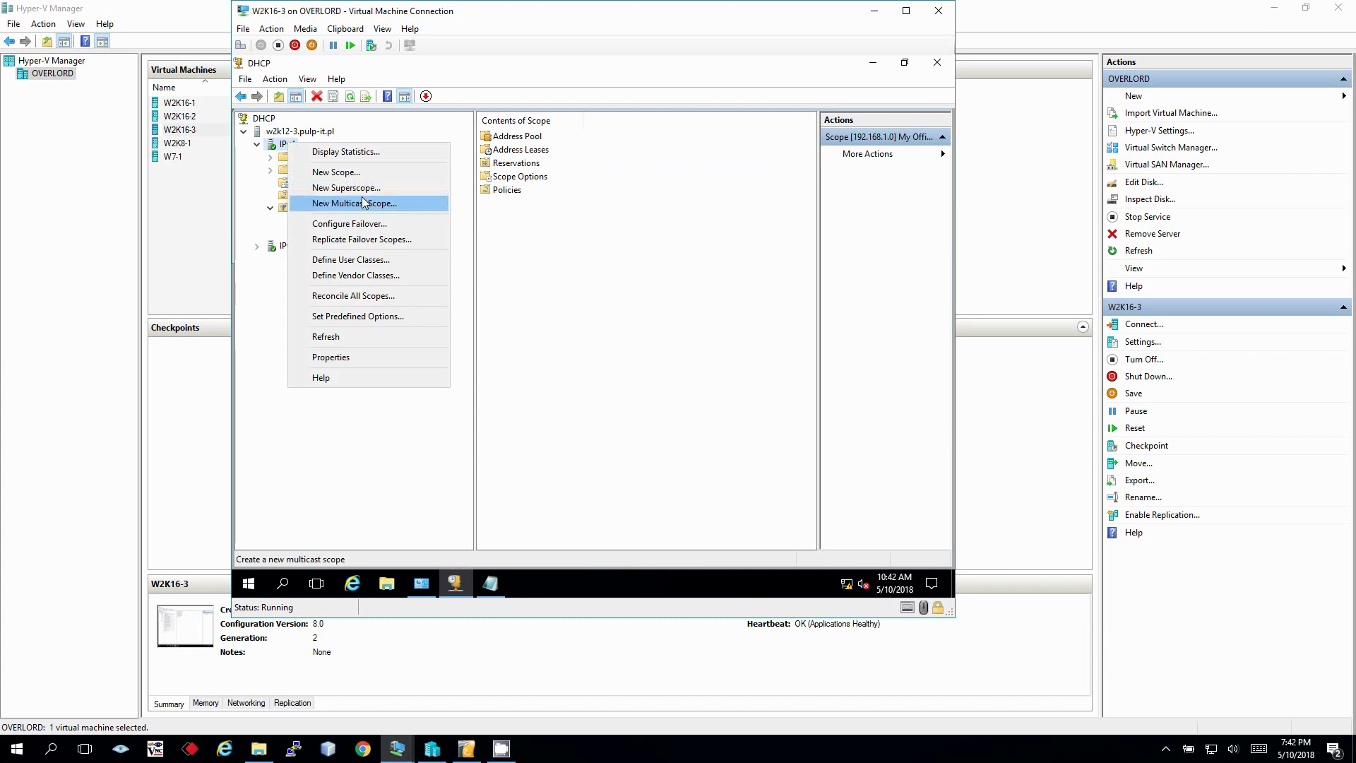
pyautogui.click(322, 204)
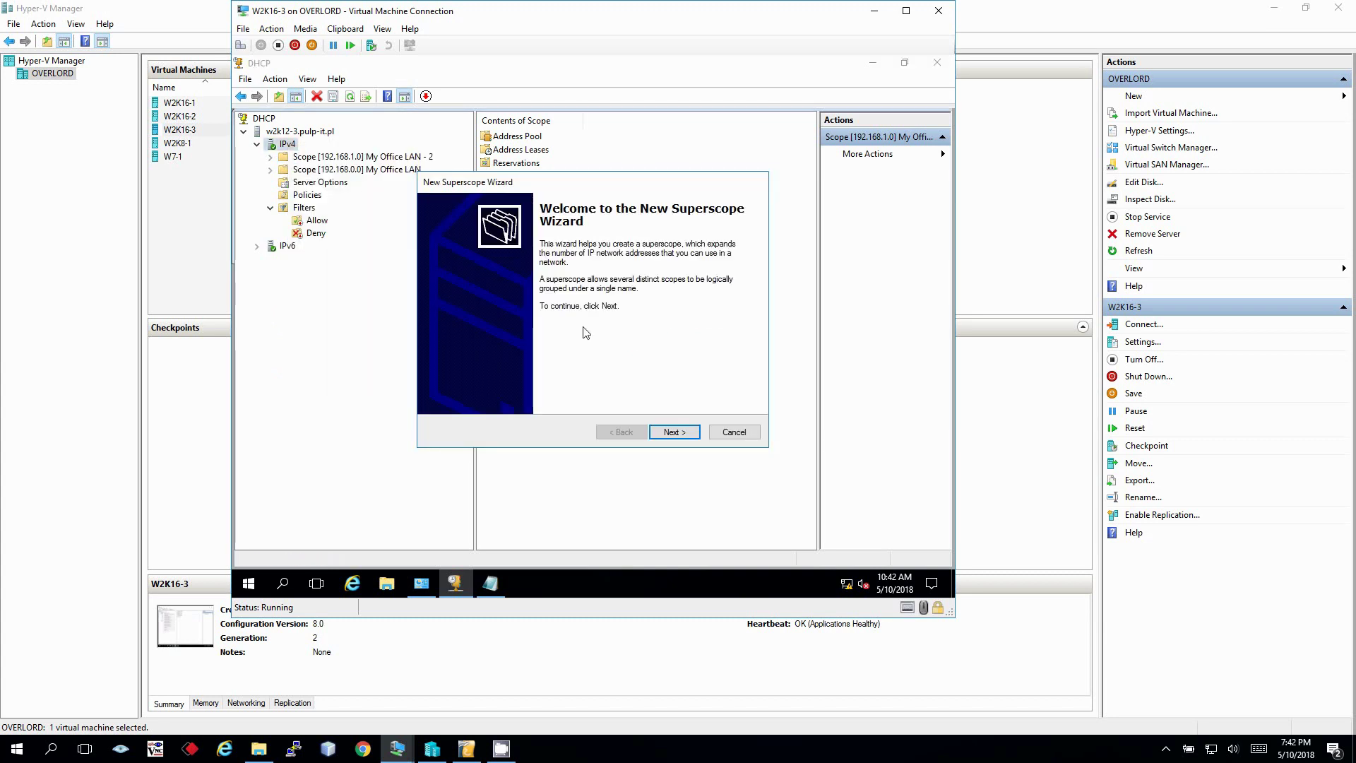
pyautogui.press('Return')
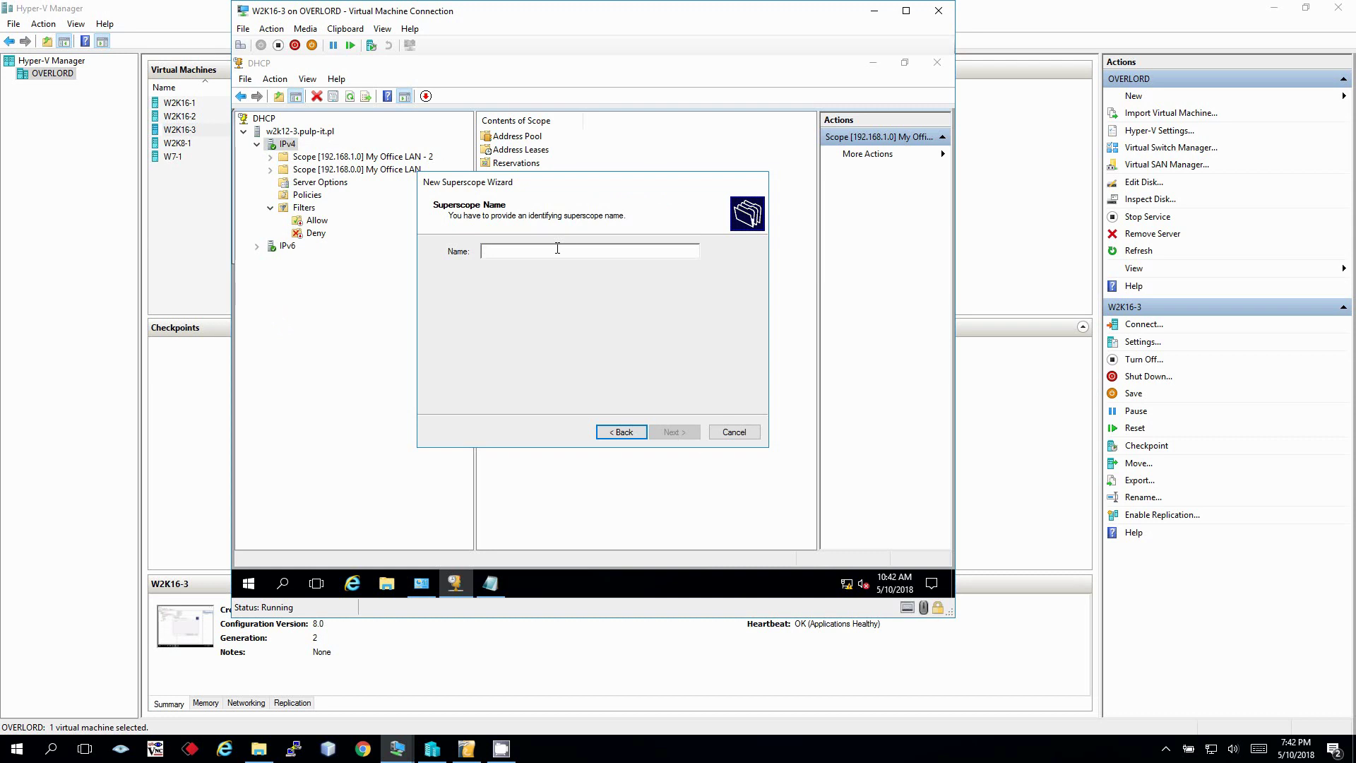
pyautogui.write('LAN')
pyautogui.press('BackSpace')
pyautogui.press('BackSpace')
pyautogui.write('VLAN1')
pyautogui.press('Return')
pyautogui.click(526, 290)
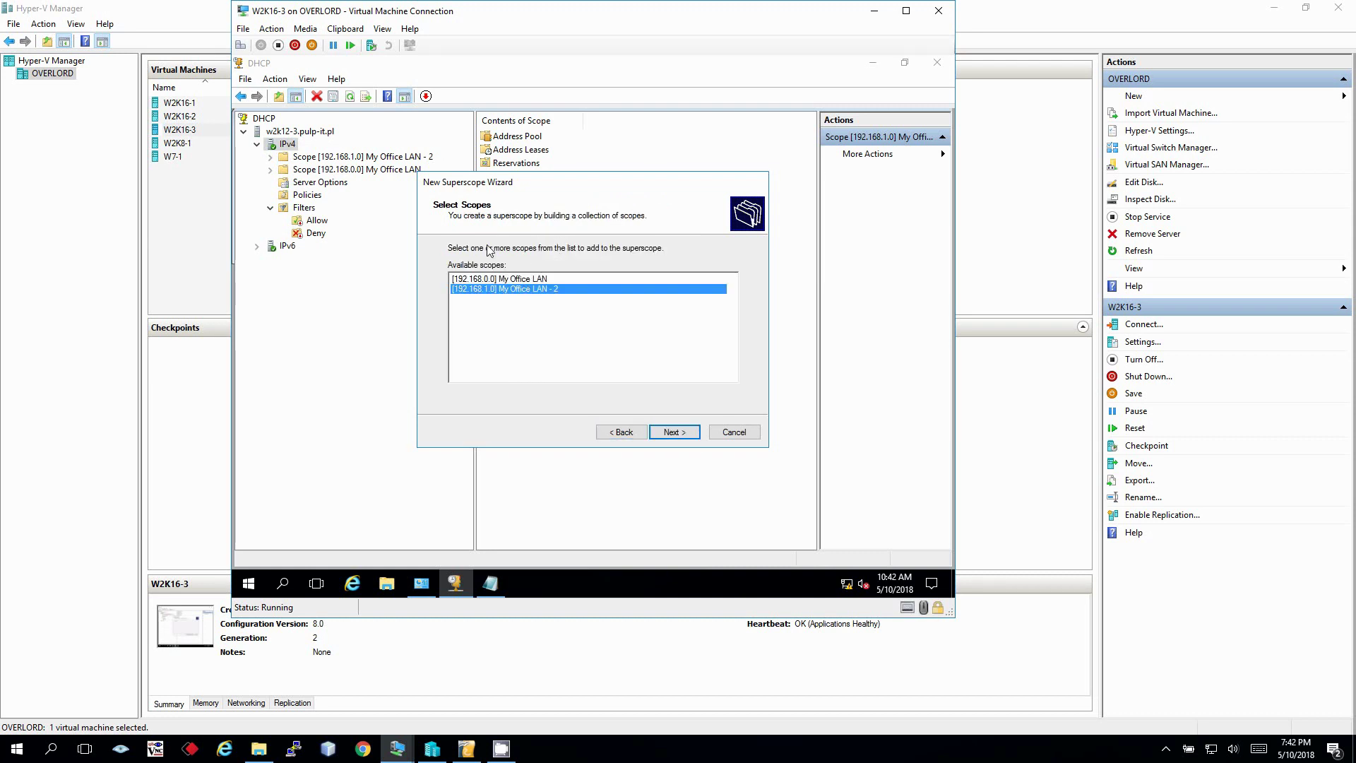
pyautogui.keyDown('ctrl'); pyautogui.click(531, 280); pyautogui.keyUp('ctrl')
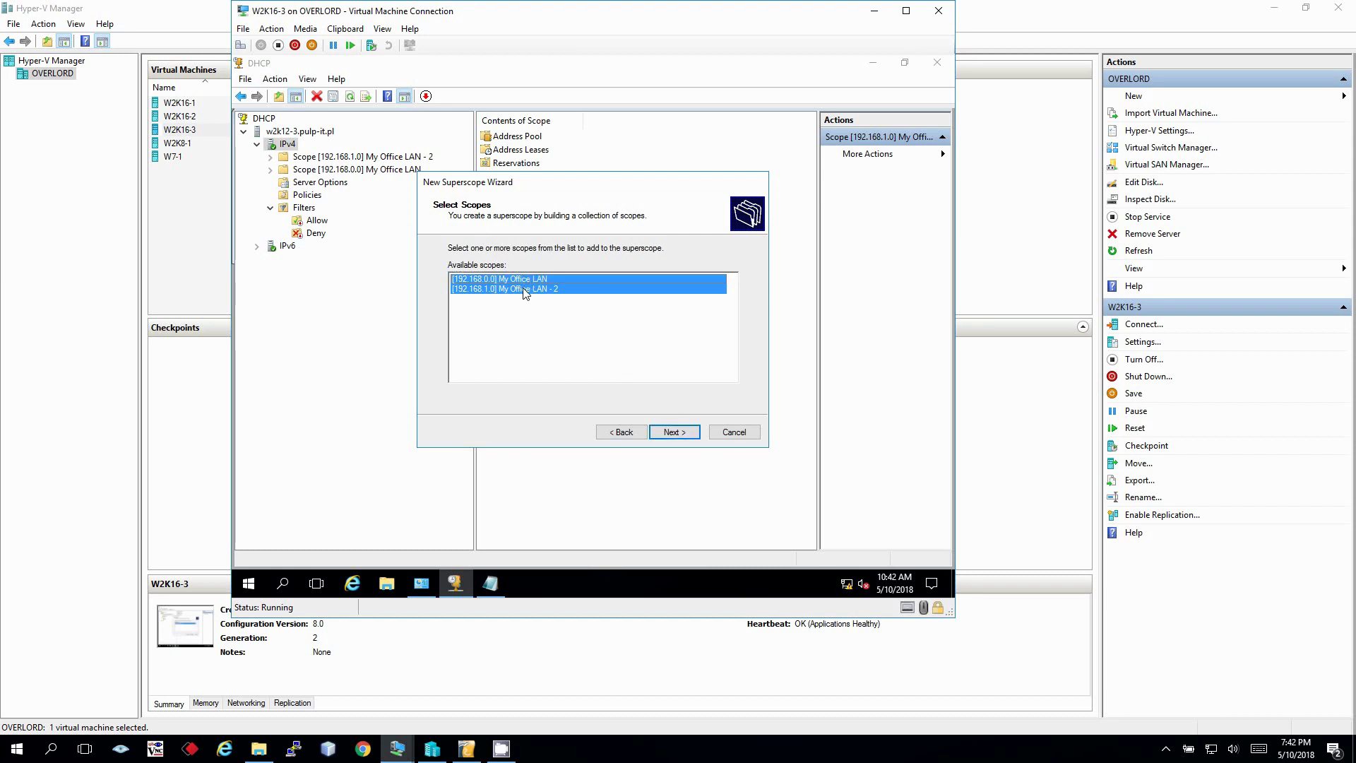
pyautogui.press('Return')
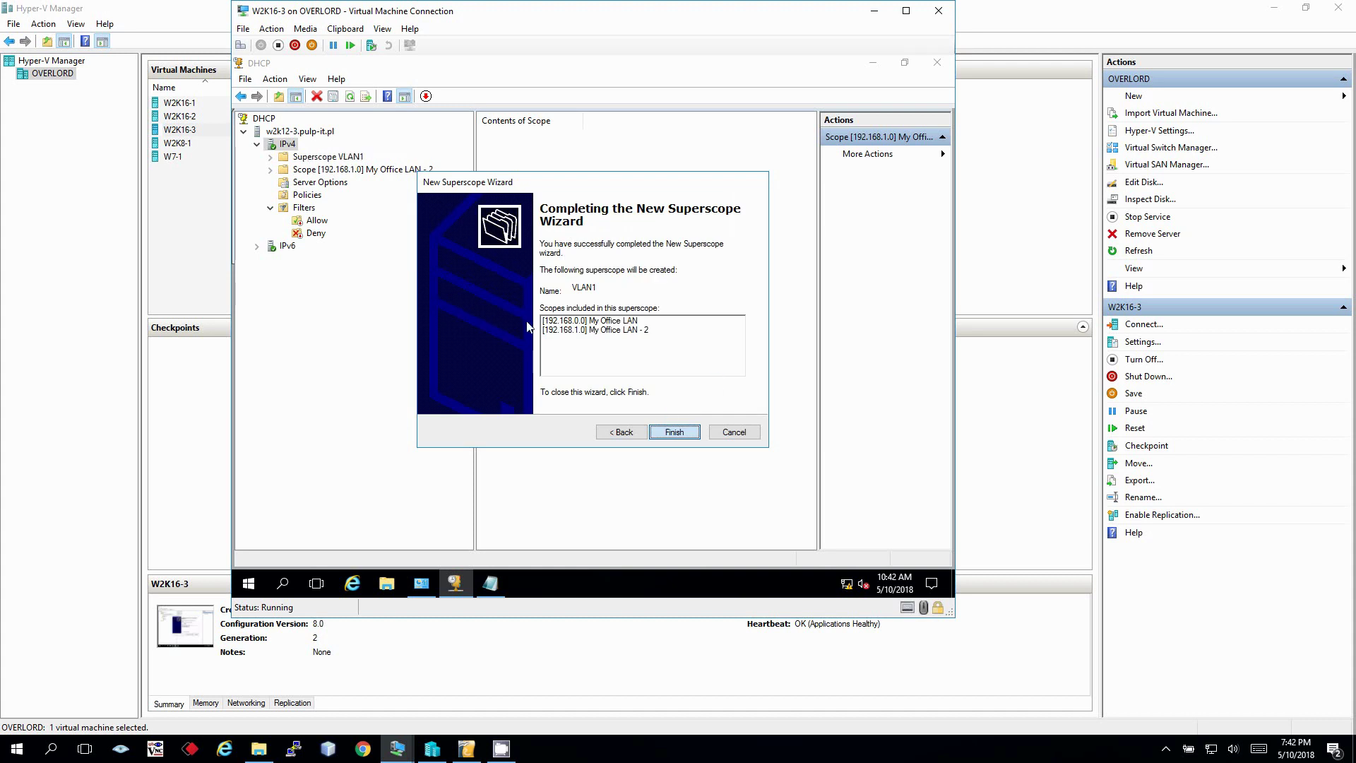
pyautogui.press('Return')
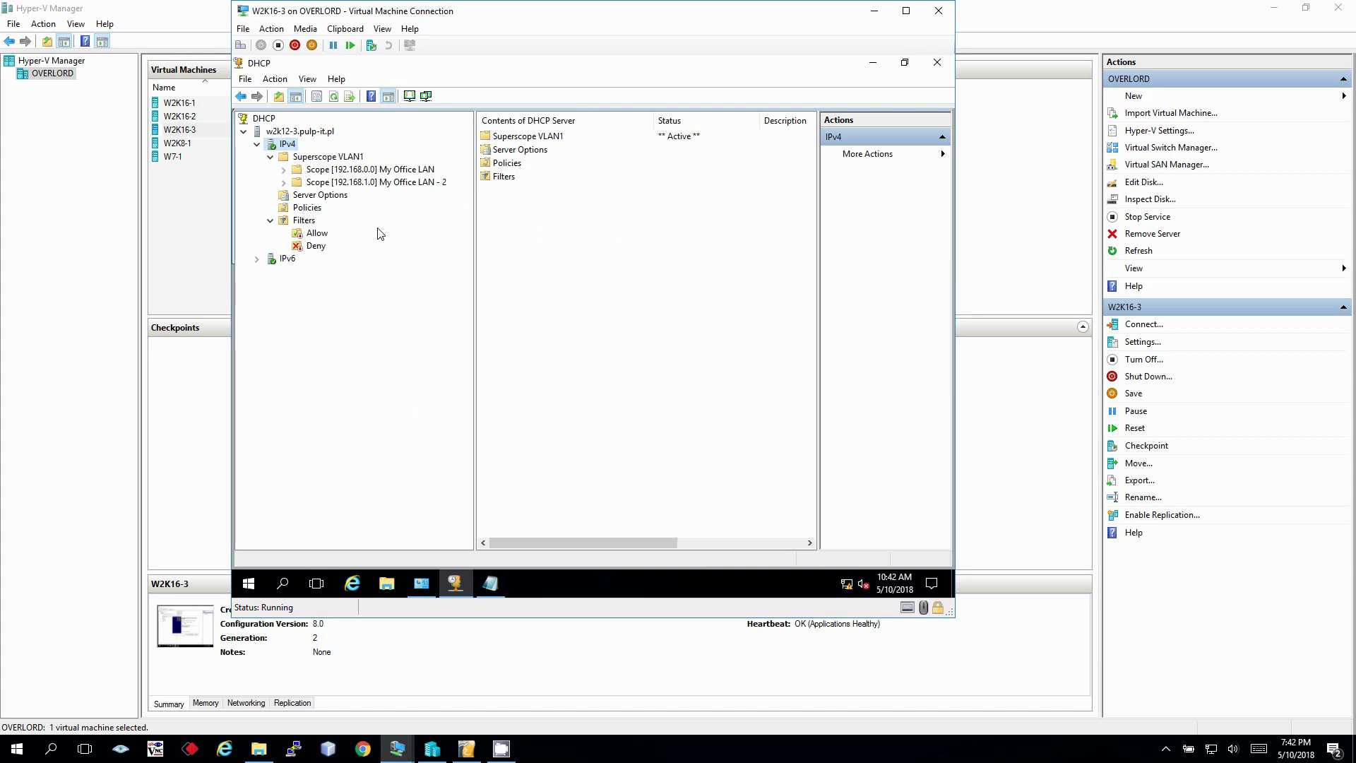
# Expand VLAN1's 192.168.0.0 scope and review its 192.168.0.1 reservation, address leases and pool.
pyautogui.press('Down')
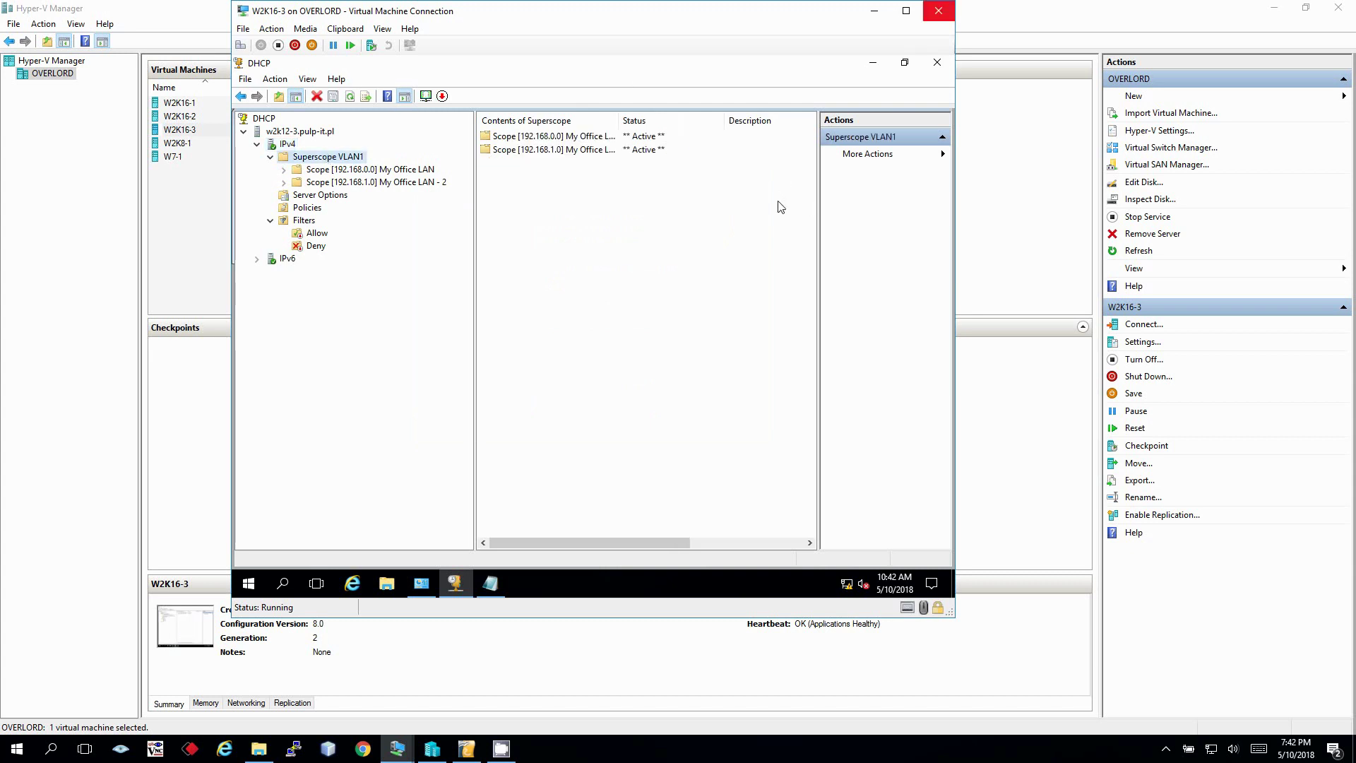
pyautogui.click(284, 170)
pyautogui.click(344, 207)
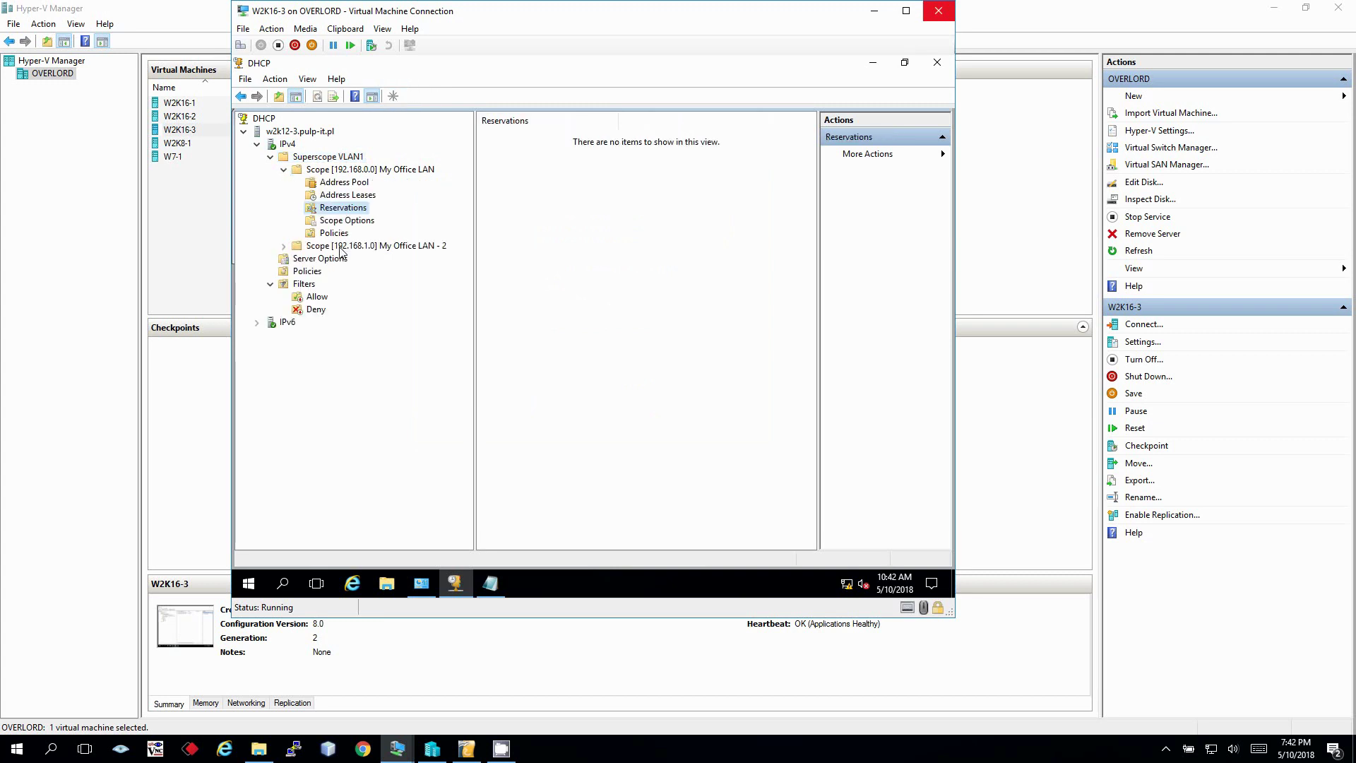
pyautogui.press('Right')
pyautogui.press('Down')
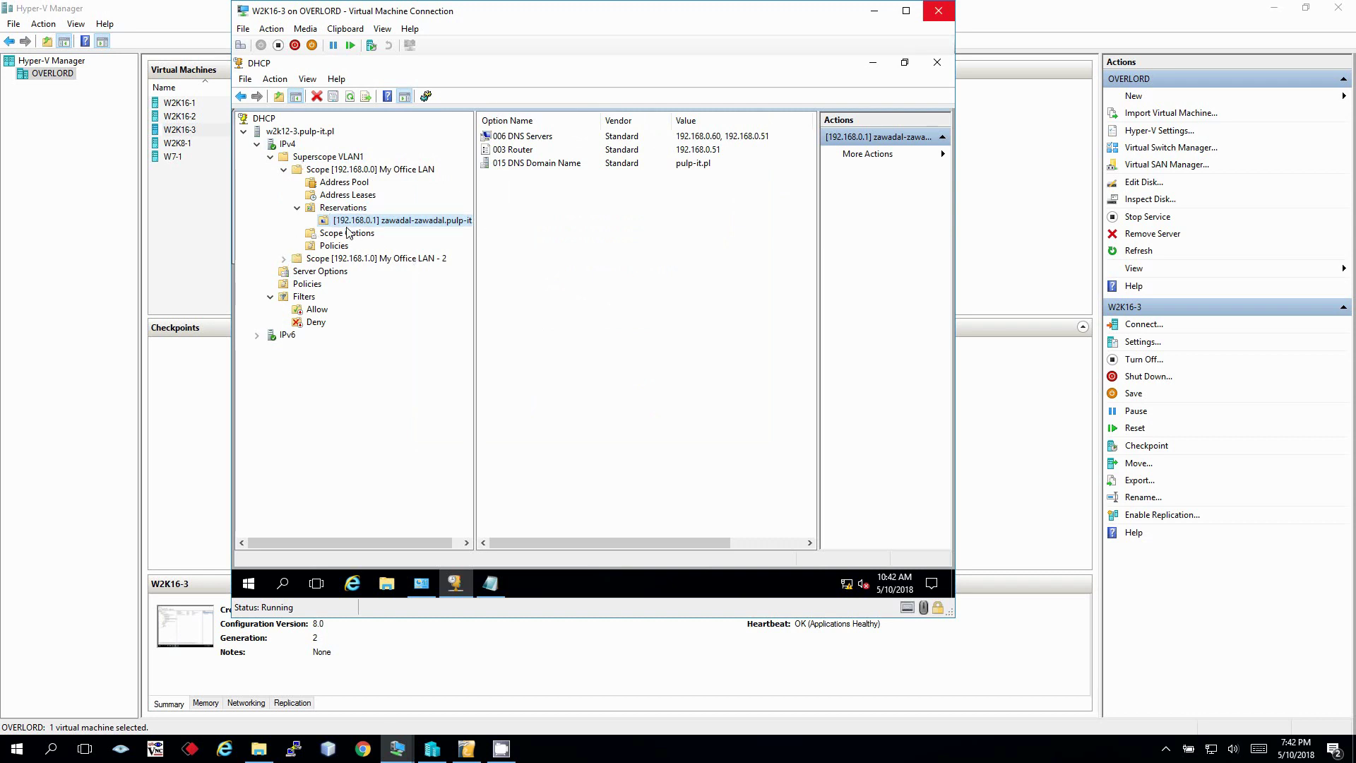
pyautogui.click(382, 194)
pyautogui.click(362, 184)
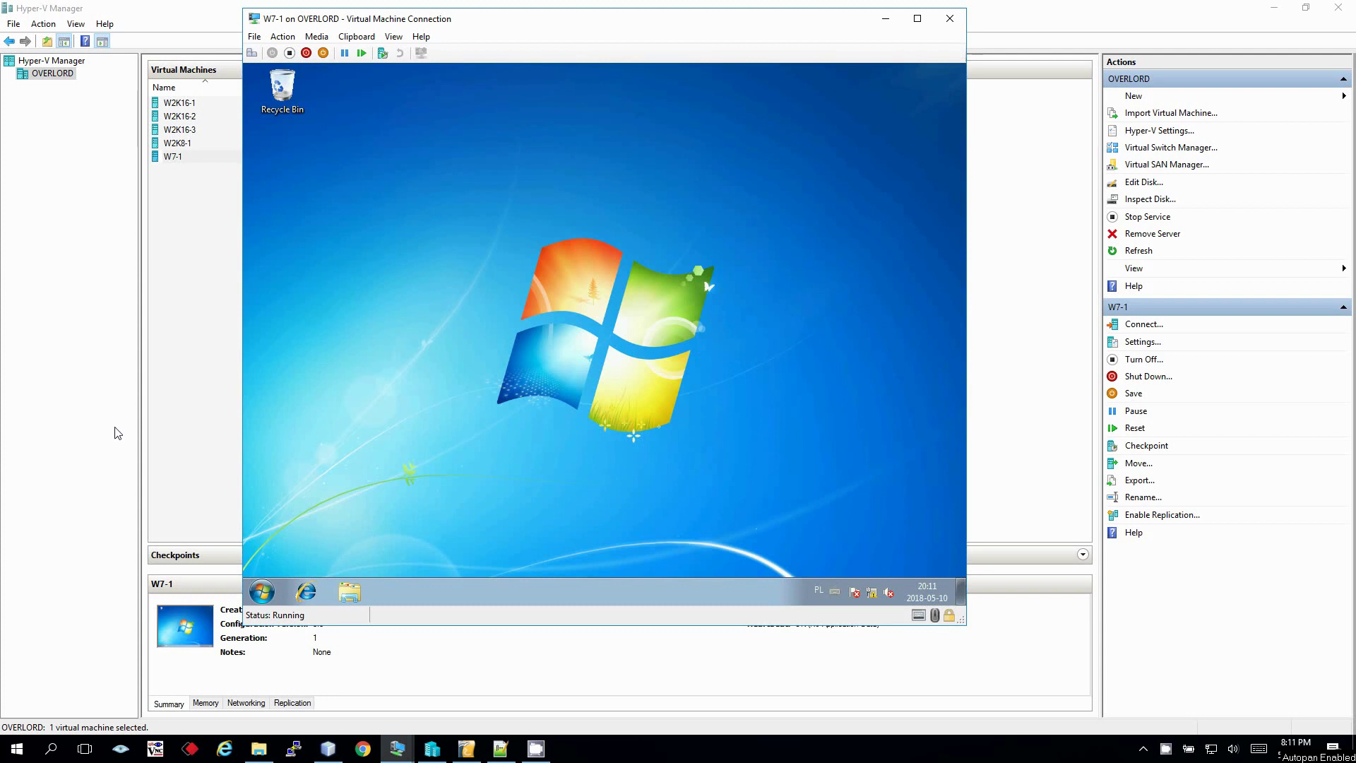
# Run ipconfig /release then ipconfig /renew in the client's Command Prompt.
pyautogui.click(262, 592)
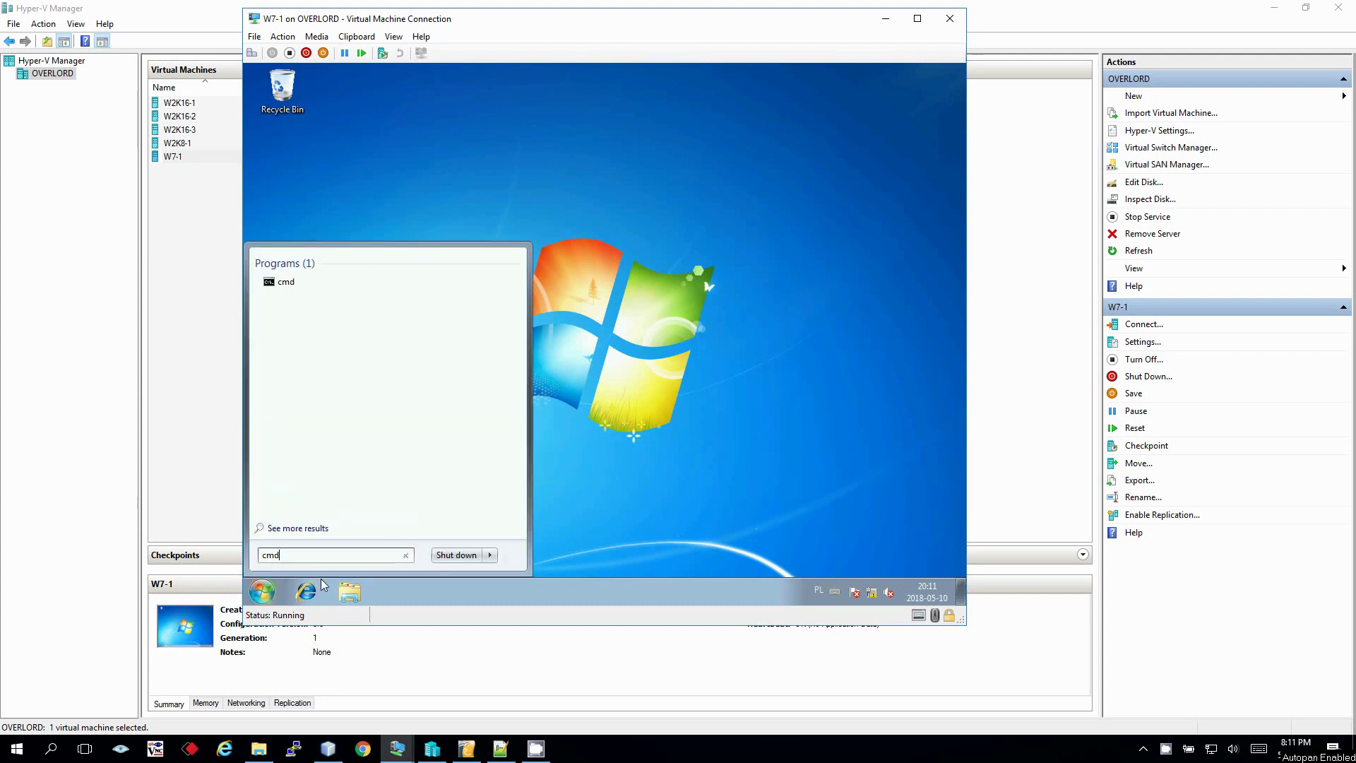
pyautogui.press('Return')
pyautogui.write('ipconfig /')
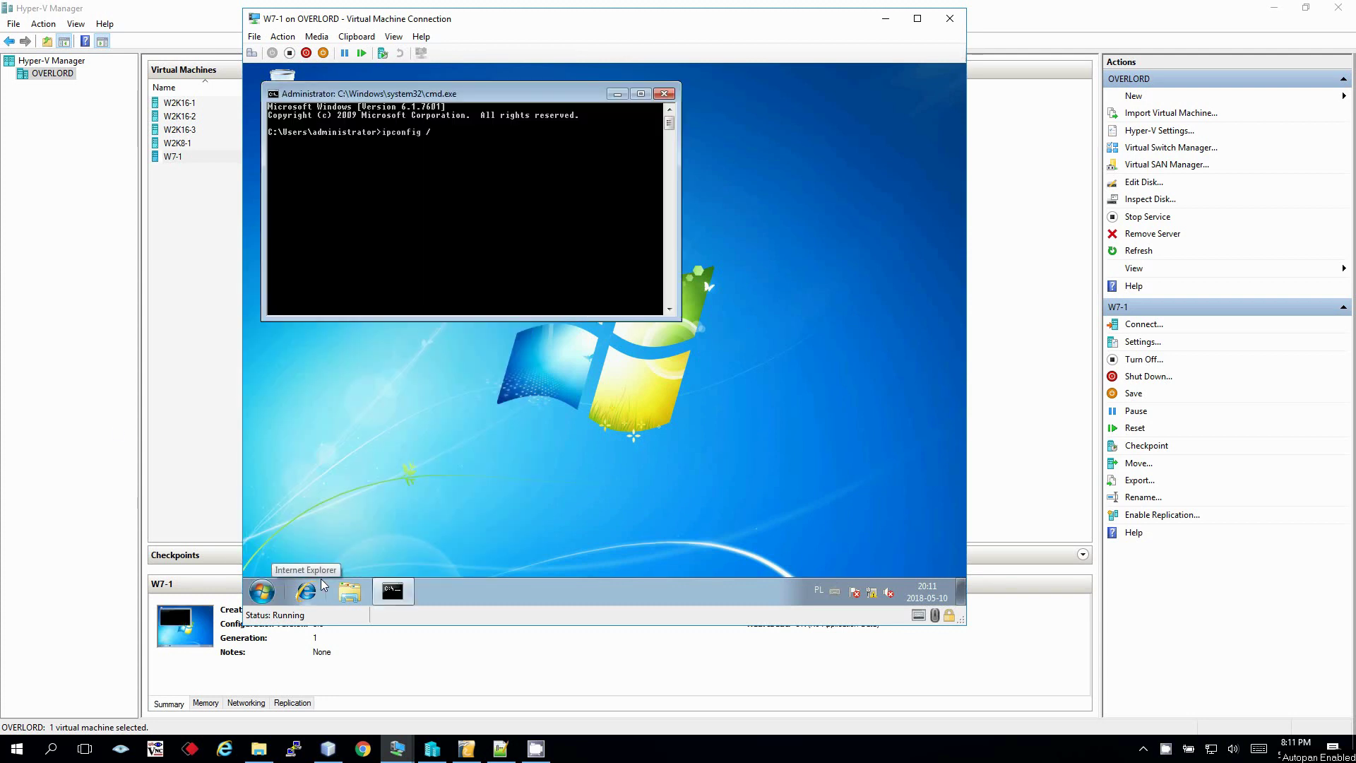
pyautogui.write('release')
pyautogui.press('Return')
pyautogui.write('ipconfig /renew')
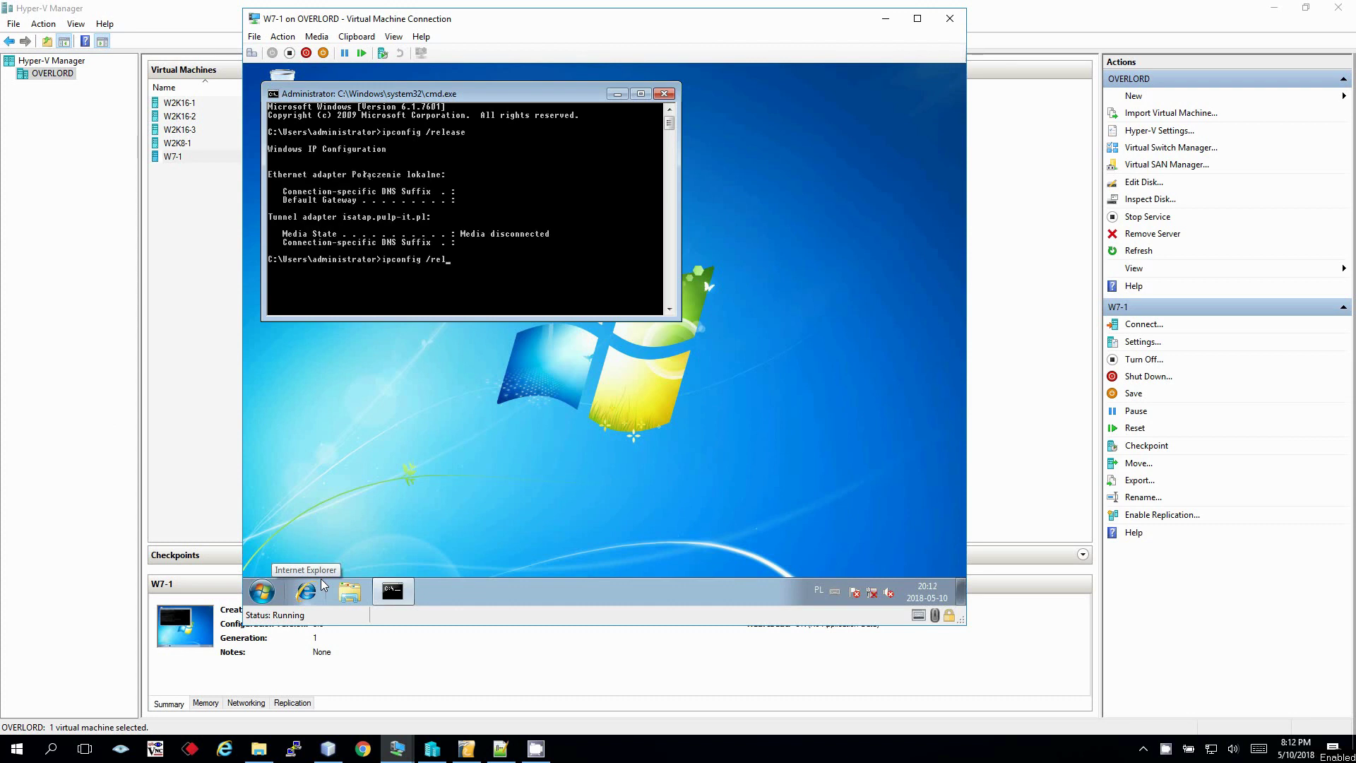
pyautogui.press('Return')
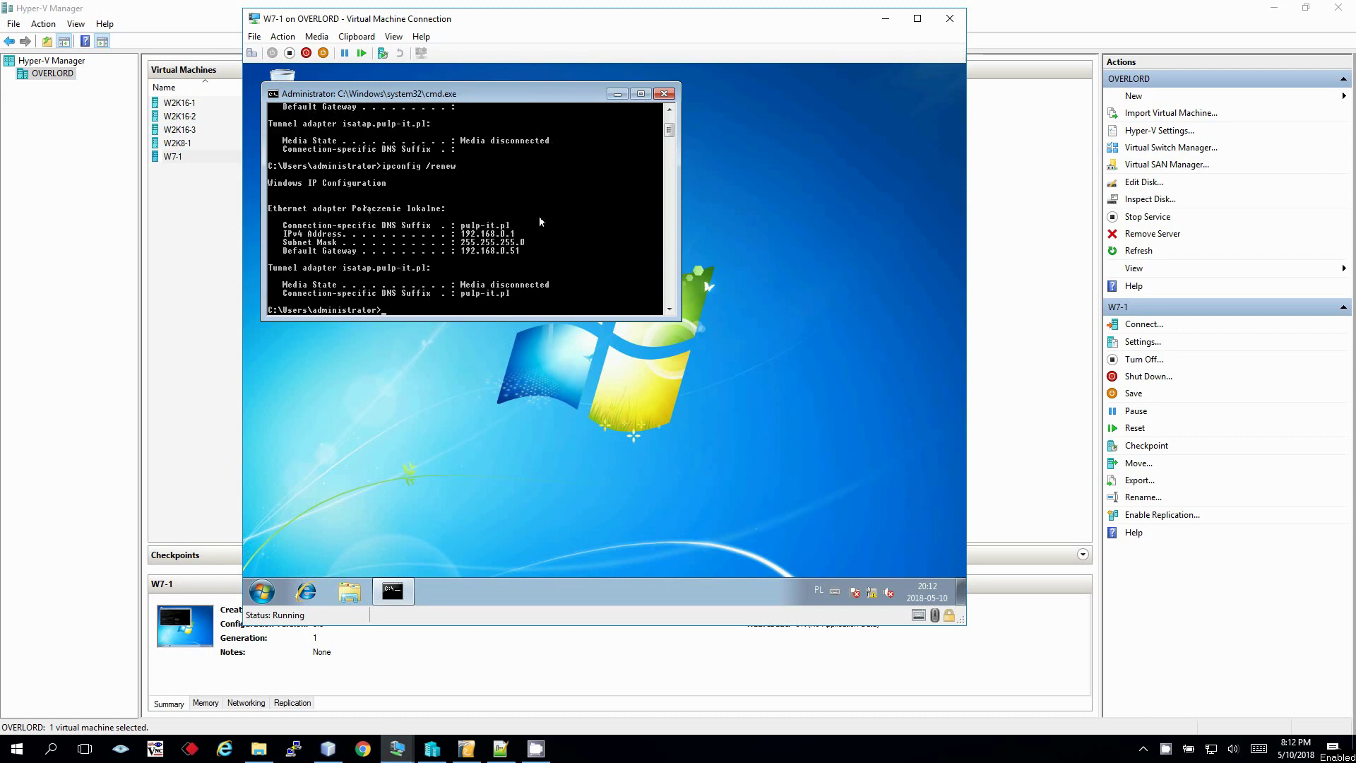
# Back in the W2K16-3 DHCP console, remove the 192.168.0.1 reservation from the first scope.
pyautogui.click(188, 129)
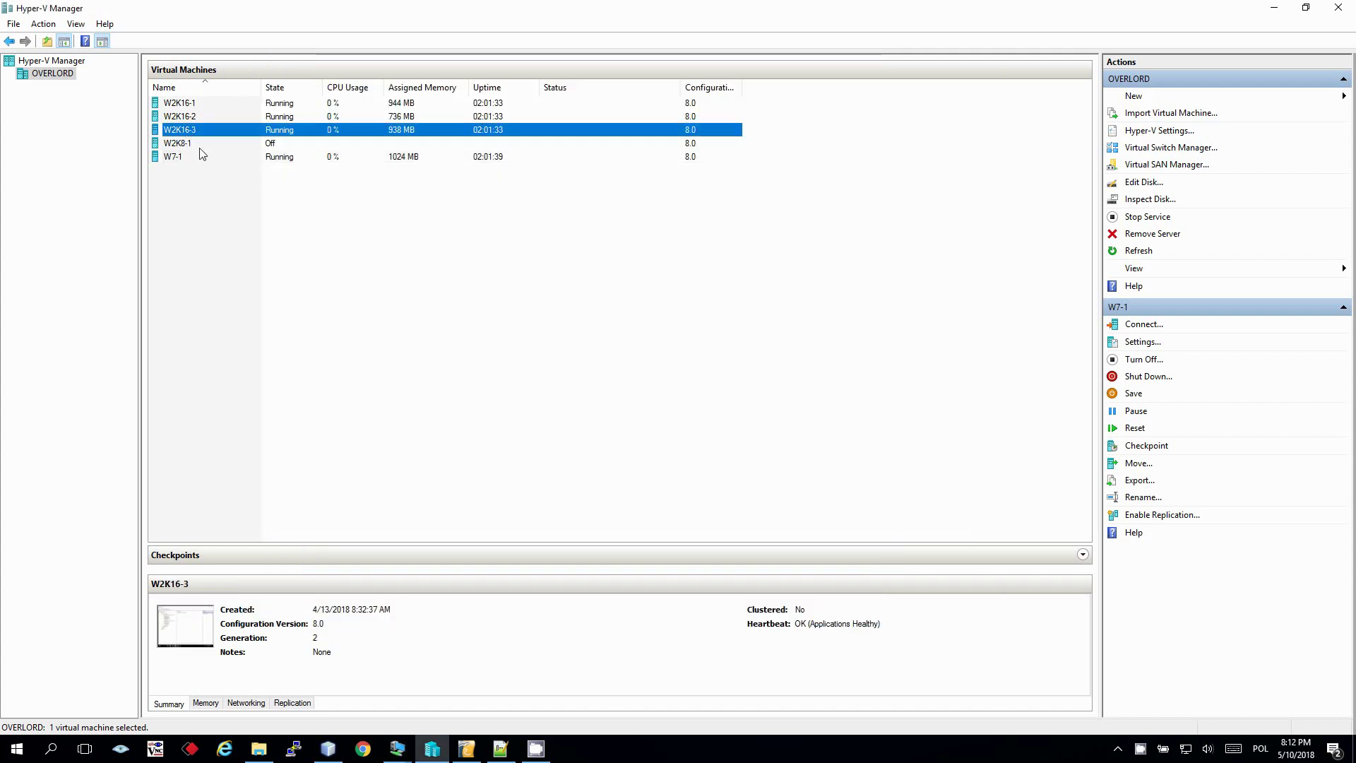
pyautogui.doubleClick(184, 132)
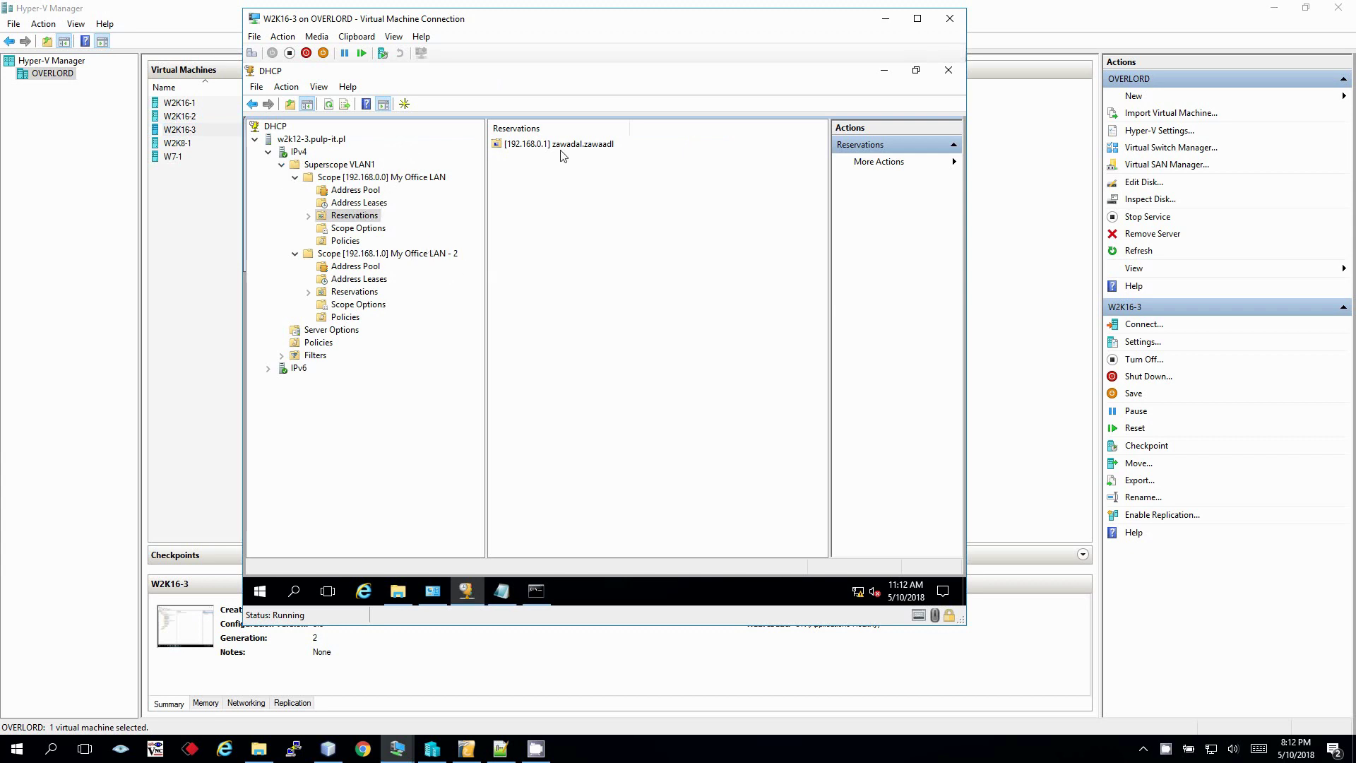
pyautogui.click(375, 292)
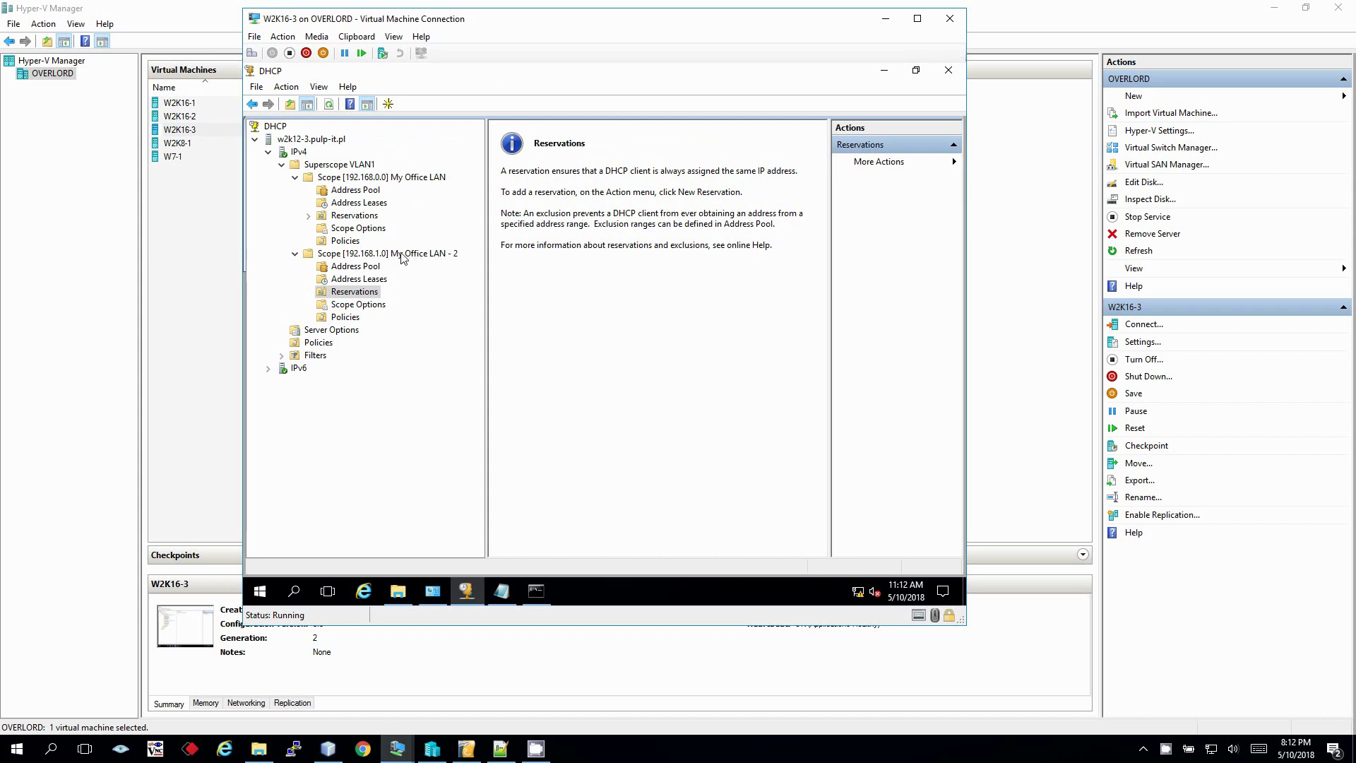
pyautogui.click(373, 216)
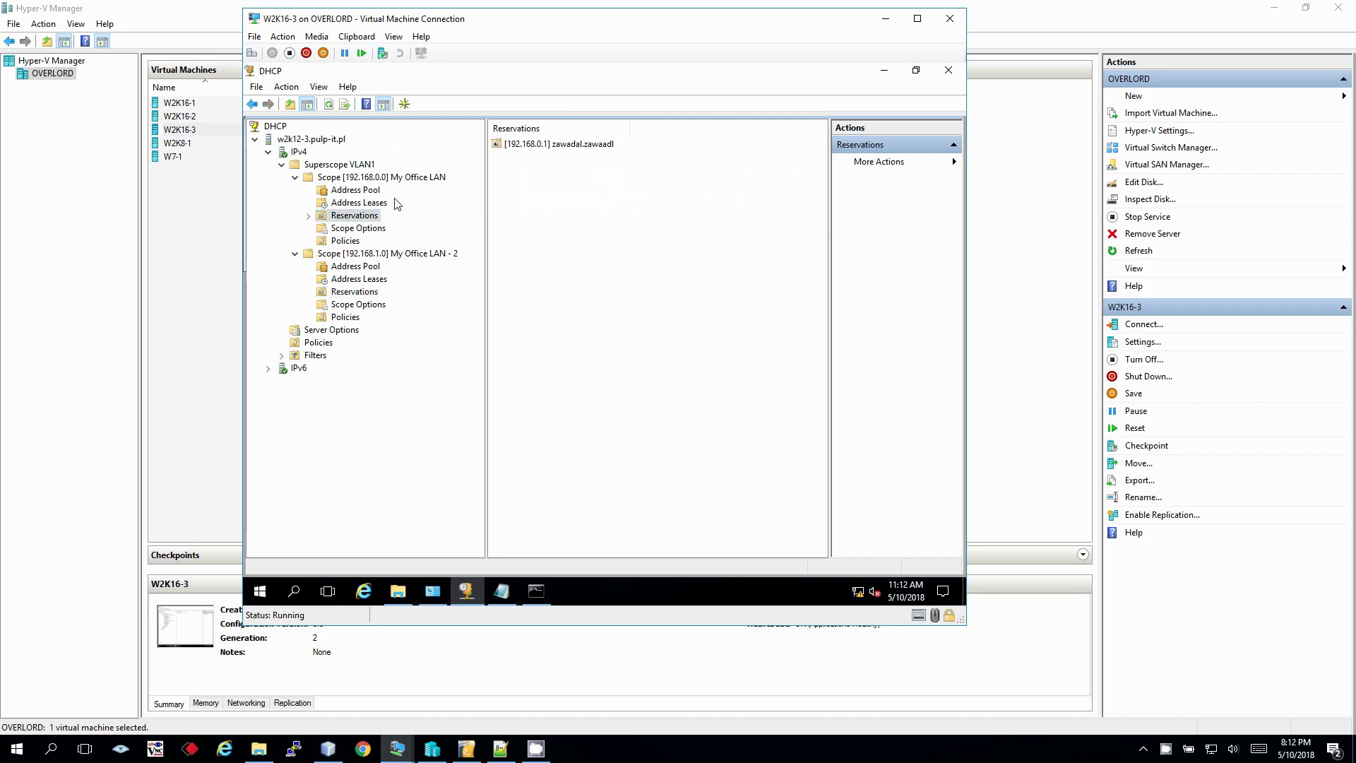
pyautogui.click(571, 146)
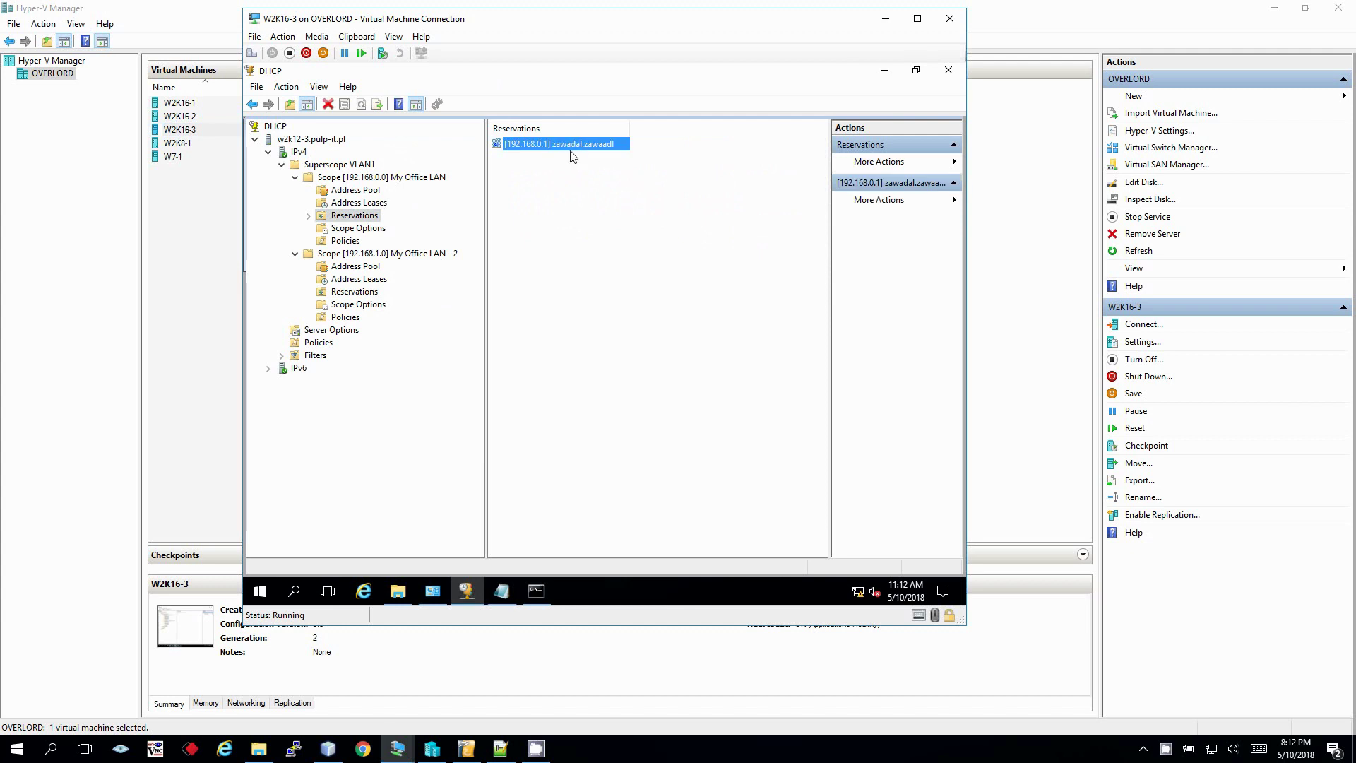
pyautogui.rightClick(561, 151)
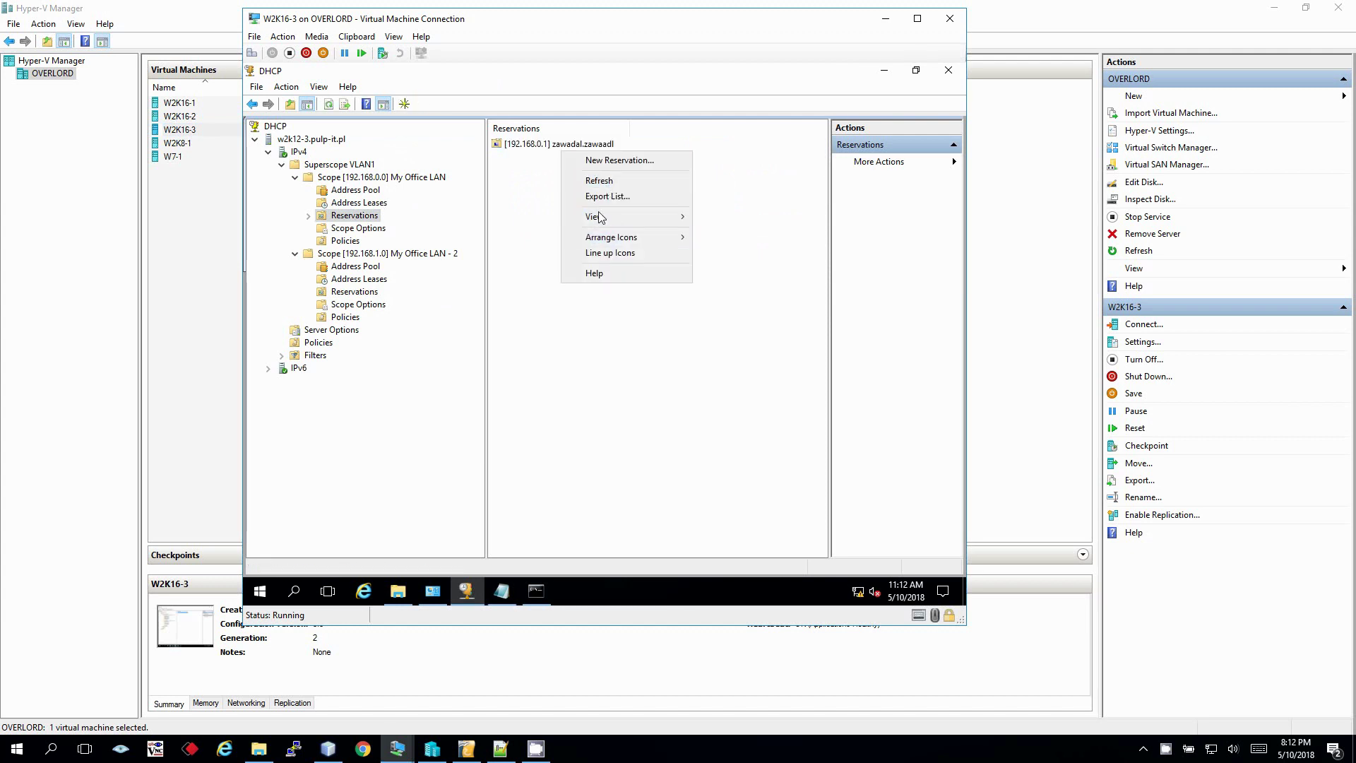
pyautogui.click(519, 146)
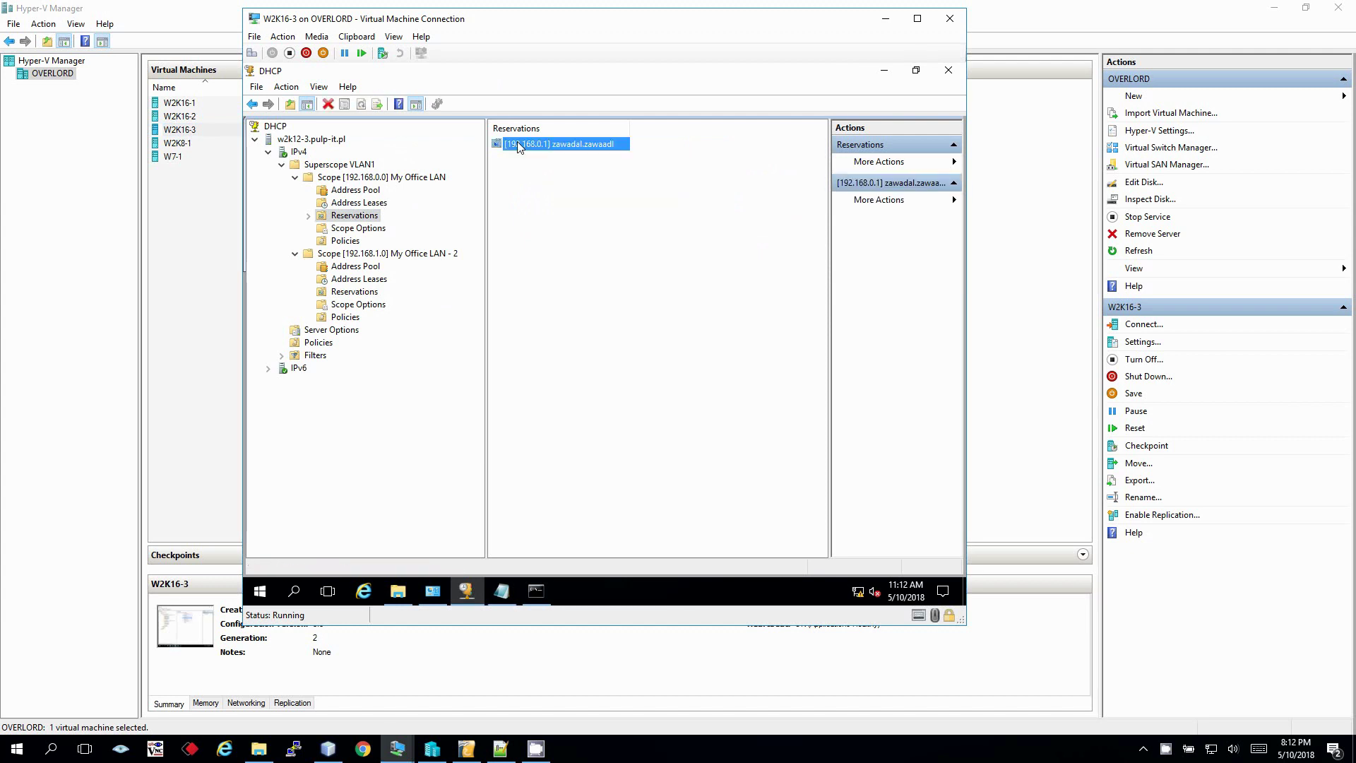
# Start a new host01 reservation at 192.168.1.1 in the 192.168.1.0 scope.
pyautogui.click(364, 291)
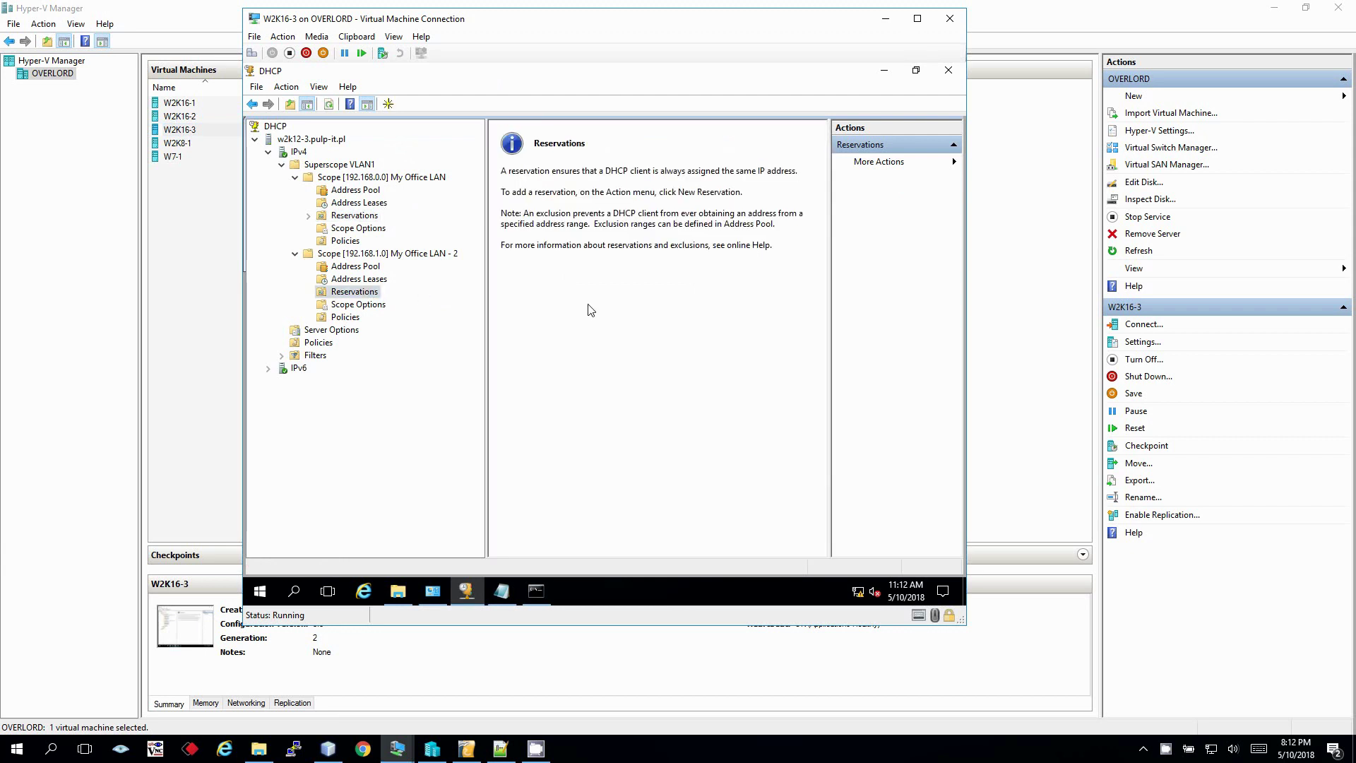
pyautogui.rightClick(344, 288)
pyautogui.click(392, 298)
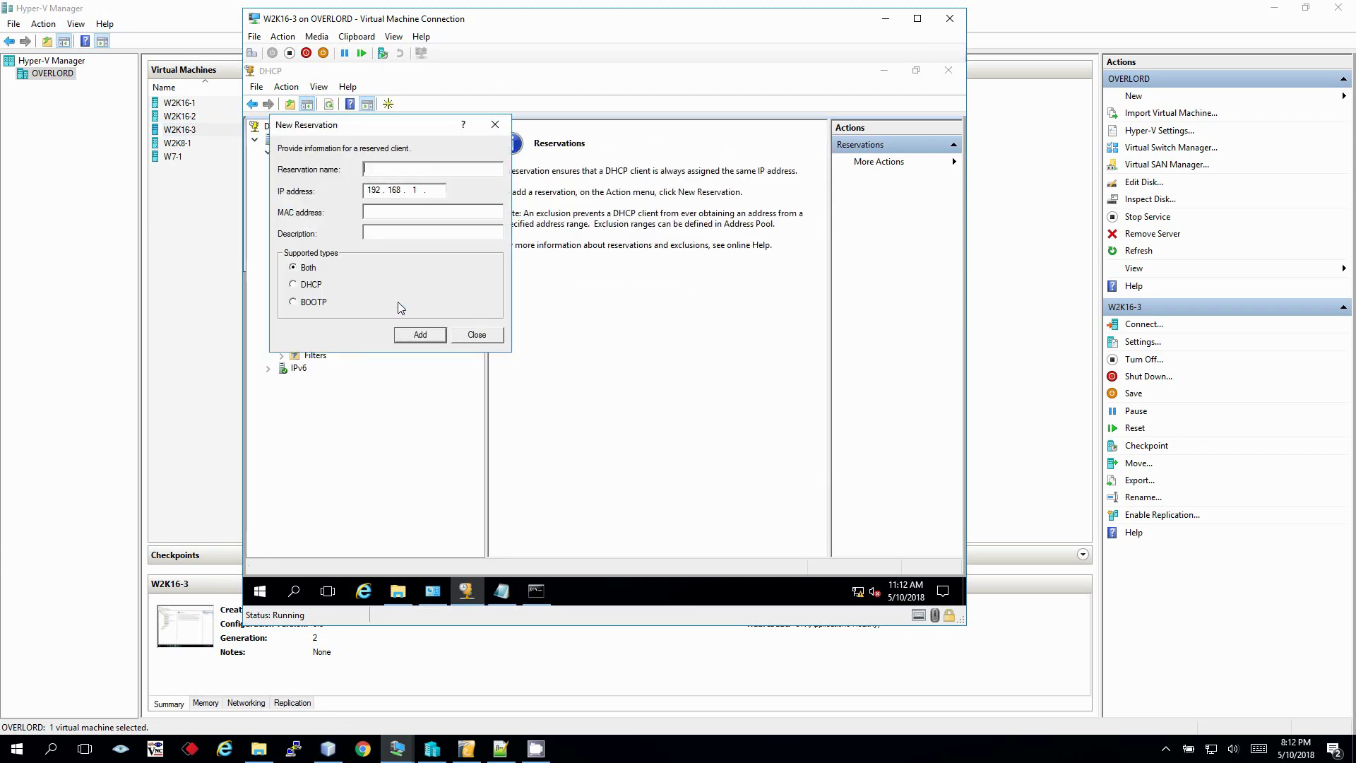
pyautogui.click(435, 190)
pyautogui.write('1')
pyautogui.click(398, 751)
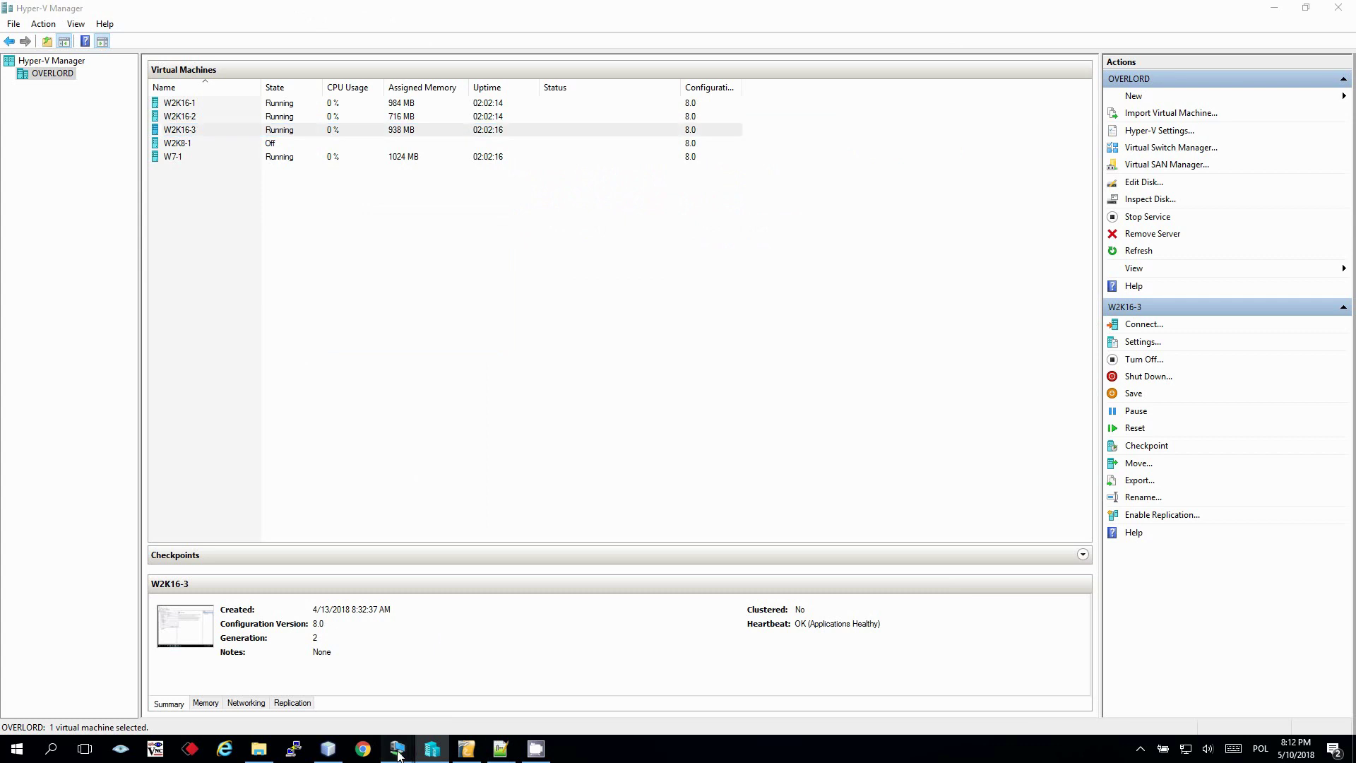
# On the W7-1 client, run ipconfig /all to list the full network configuration.
pyautogui.moveTo(398, 754)
pyautogui.click(507, 682)
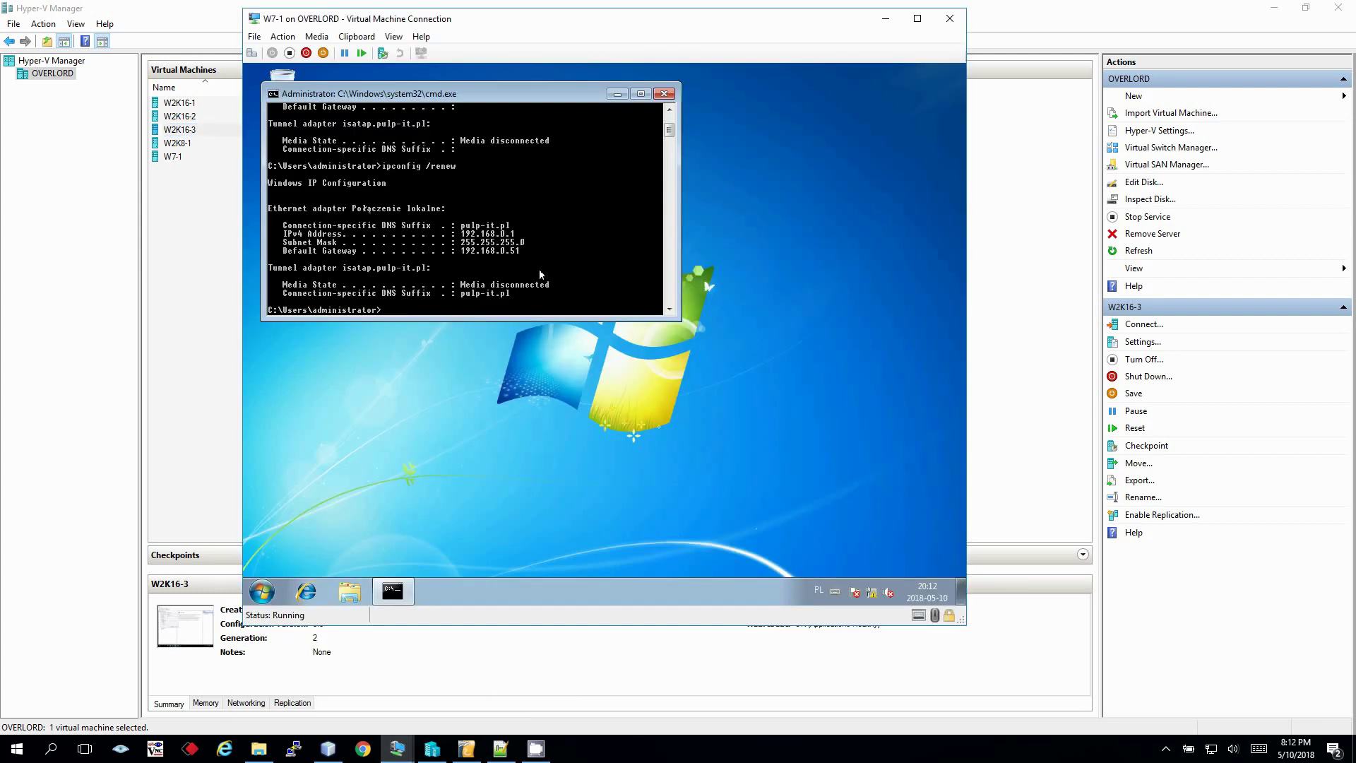
pyautogui.write('ipconfig /all')
pyautogui.press('Return')
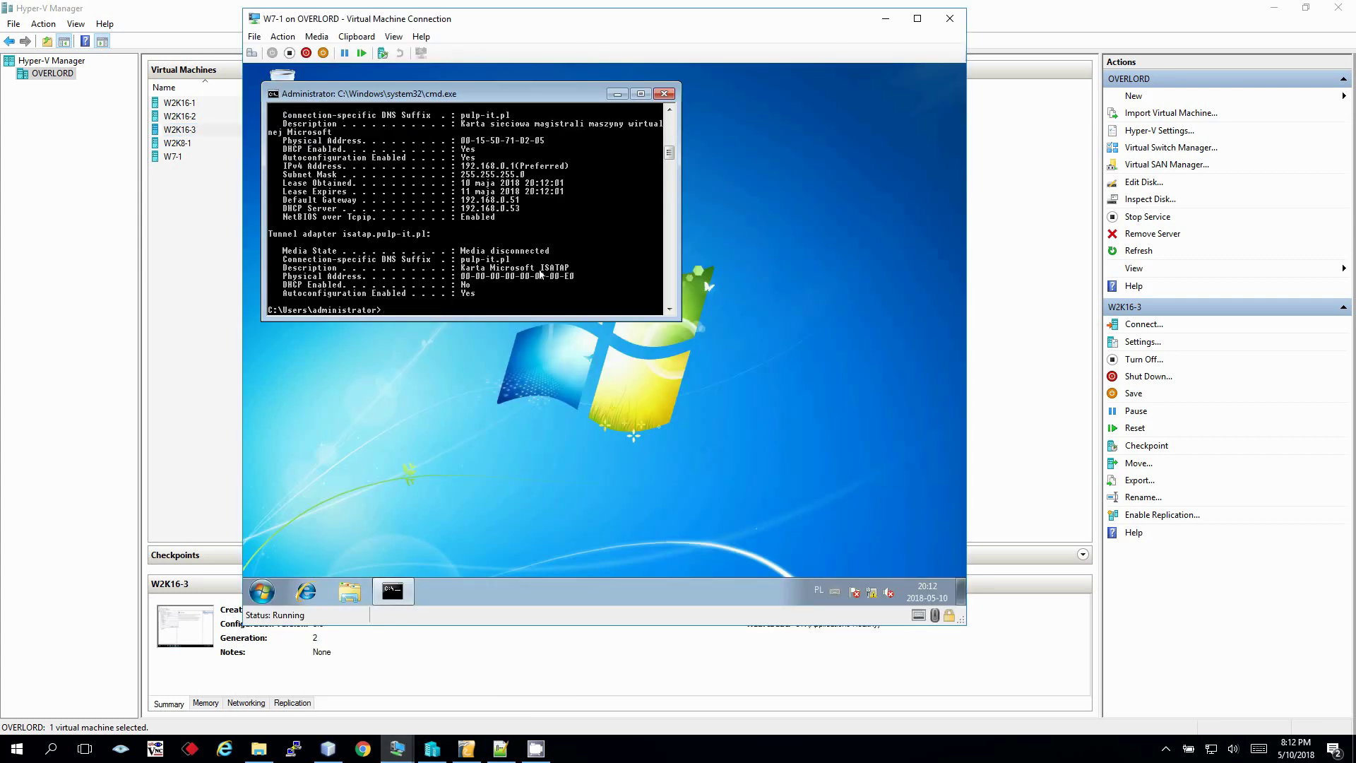
# Copy the physical address 00-15-5D-71-02-05 from the console and minimize the client windows.
pyautogui.rightClick(490, 137)
pyautogui.click(507, 146)
pyautogui.moveTo(460, 140); pyautogui.dragTo(544, 146)
pyautogui.press('Return')
pyautogui.click(618, 93)
pyautogui.click(886, 18)
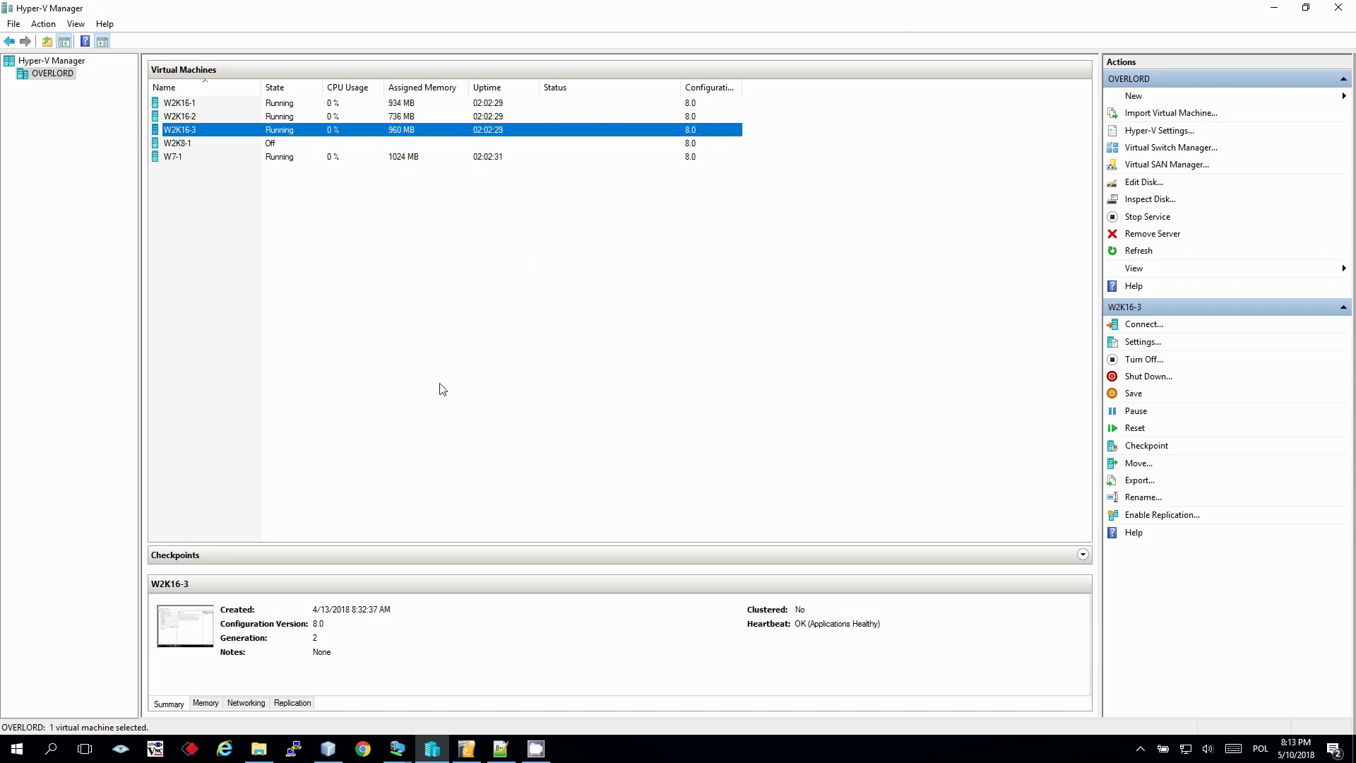
# Paste the copied MAC address into the host01 reservation form and add the reservation.
pyautogui.doubleClick(195, 132)
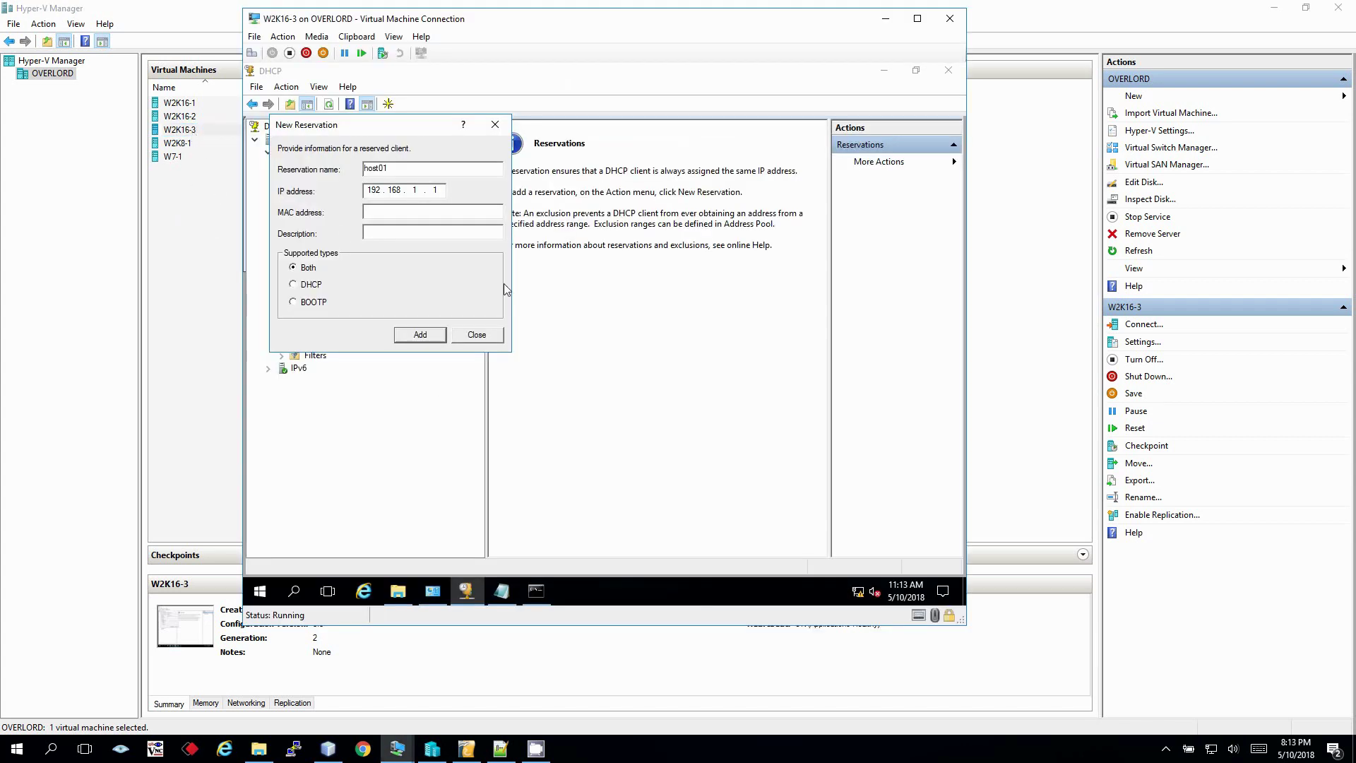
pyautogui.click(410, 208)
pyautogui.hotkey('ctrl', 'v')
pyautogui.click(434, 335)
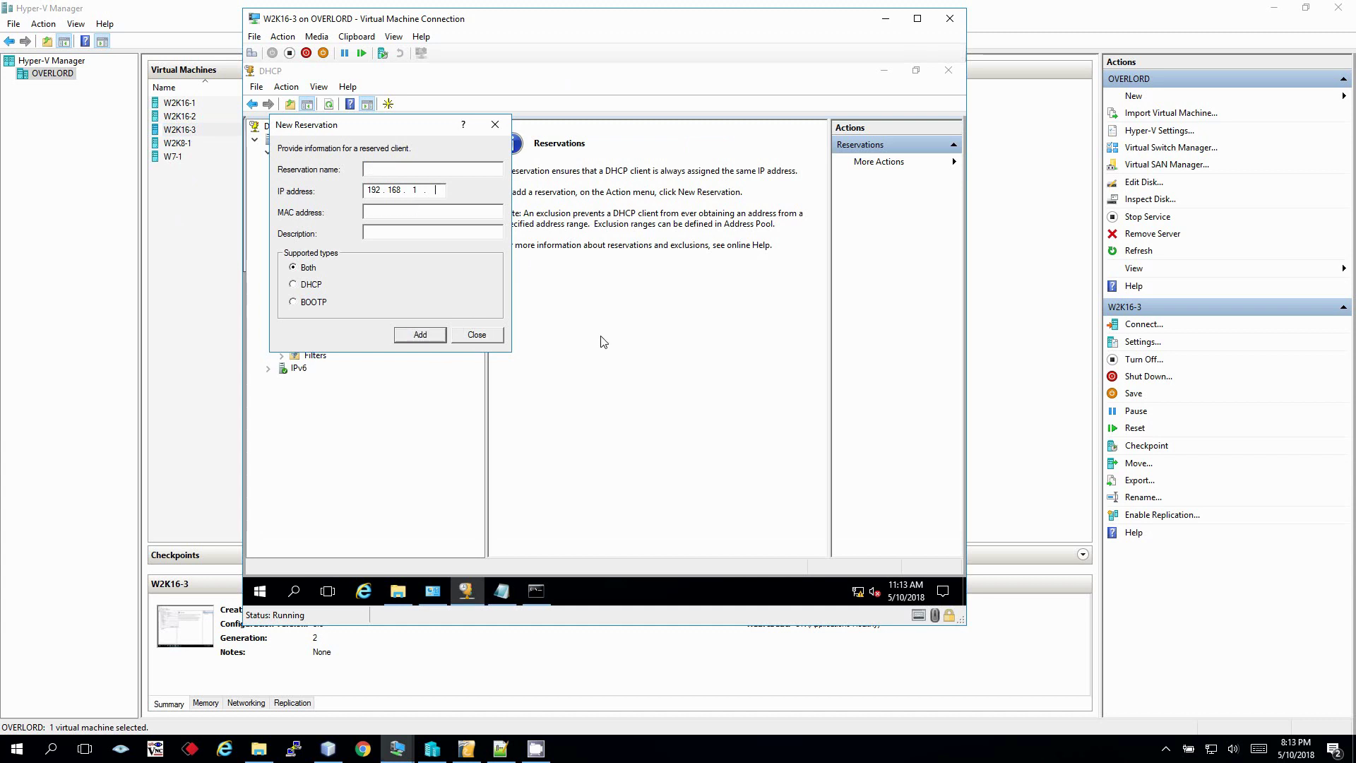
pyautogui.click(477, 335)
# Reopen the W2K16-3 DHCP console and expand the 192.168.1.0 scope's Reservations to show host01.
pyautogui.moveTo(1021, 370); pyautogui.dragTo(428, 275)
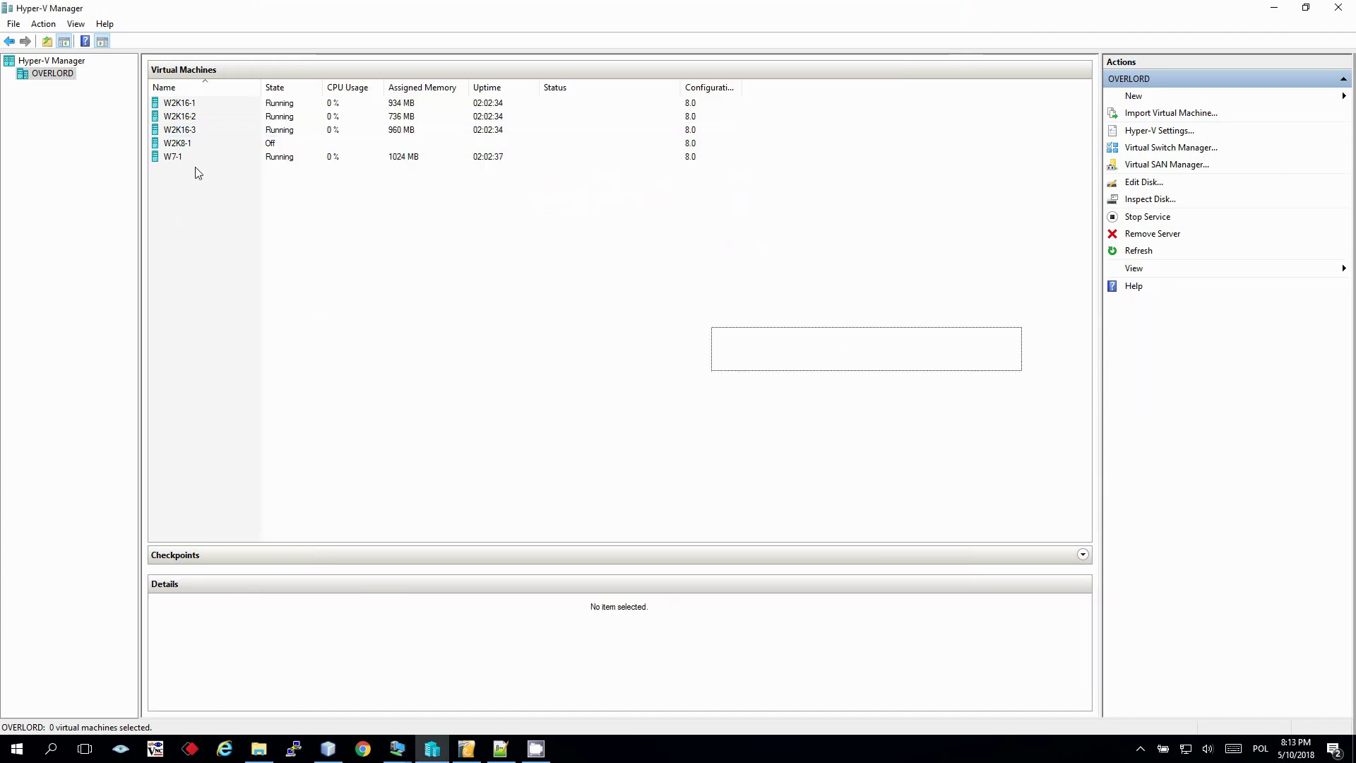
pyautogui.click(182, 132)
pyautogui.click(182, 132)
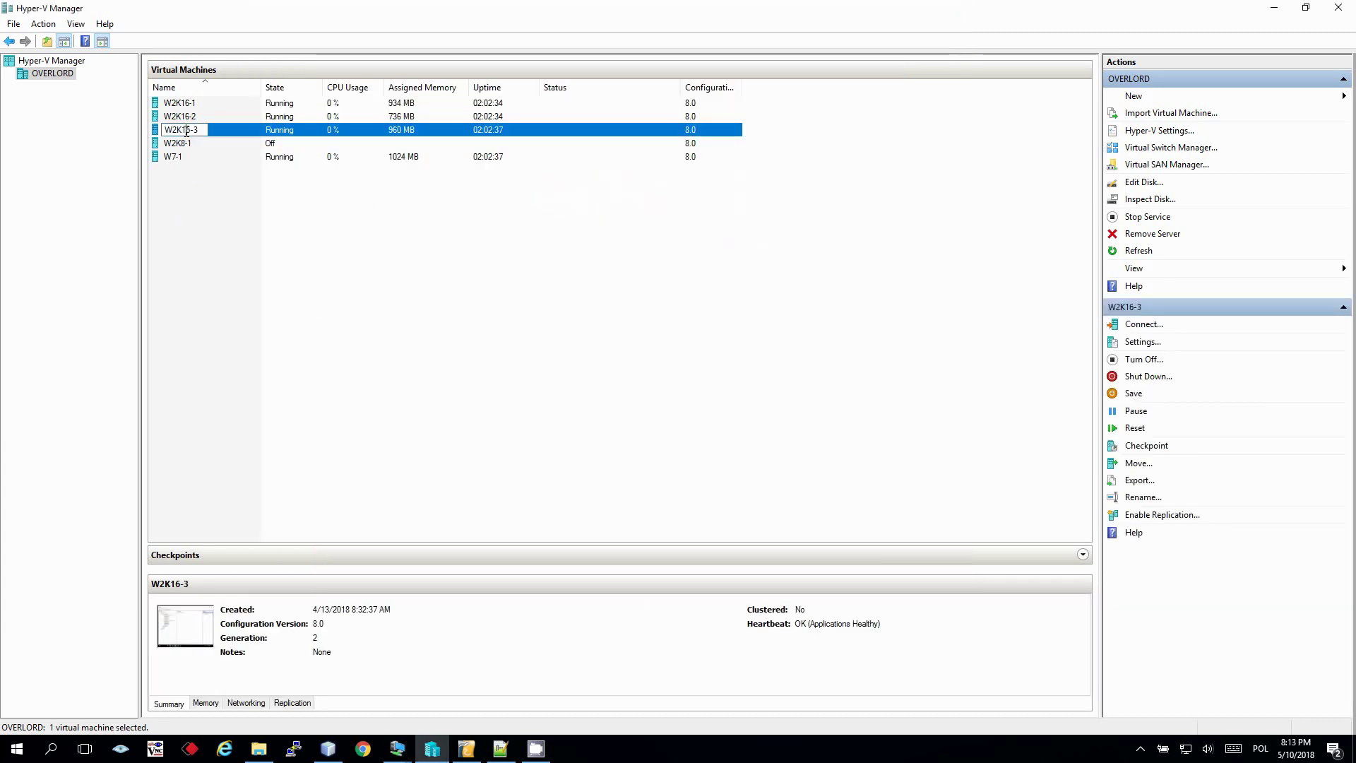
pyautogui.doubleClick(154, 130)
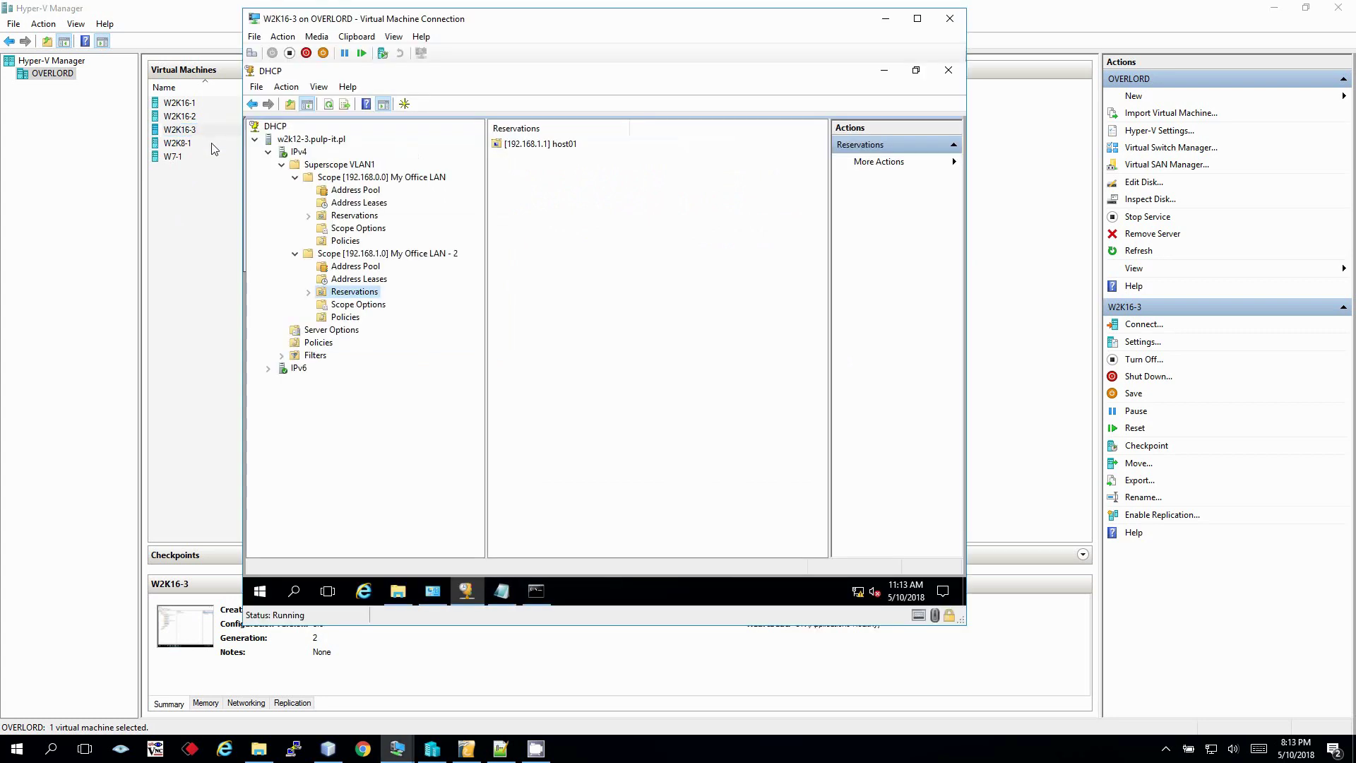
pyautogui.doubleClick(367, 291)
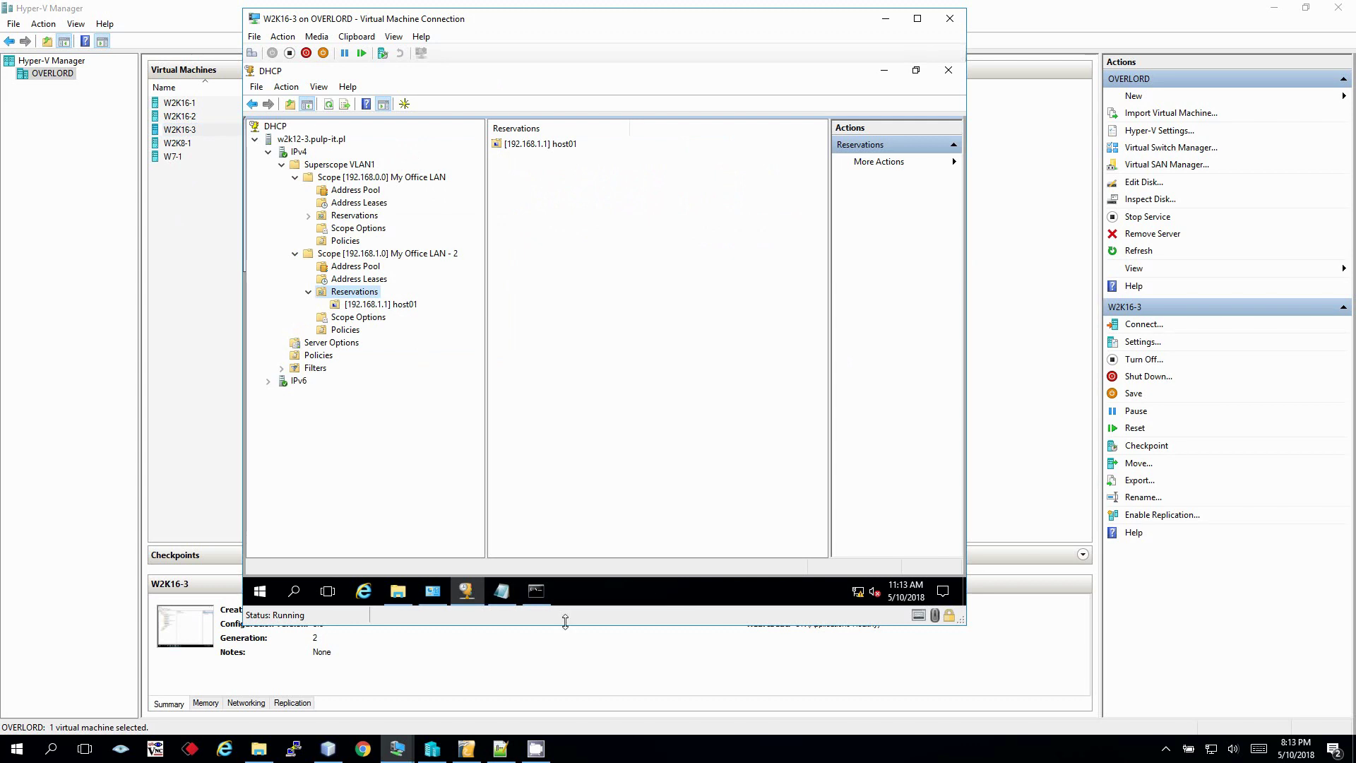
# On W7-1, run ipconfig /release then ipconfig /renew so the client gets 192.168.1.1 /24.
pyautogui.moveTo(397, 749)
pyautogui.click(503, 682)
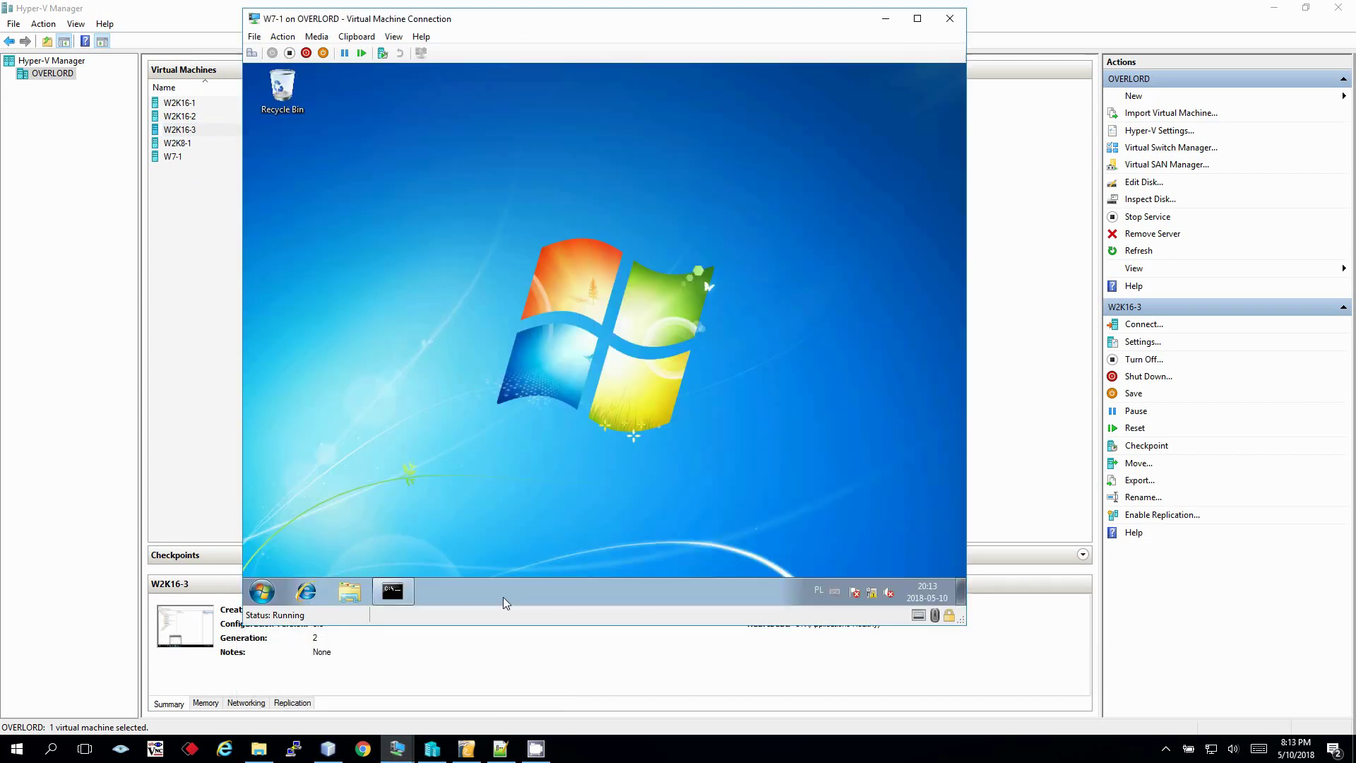
pyautogui.click(401, 592)
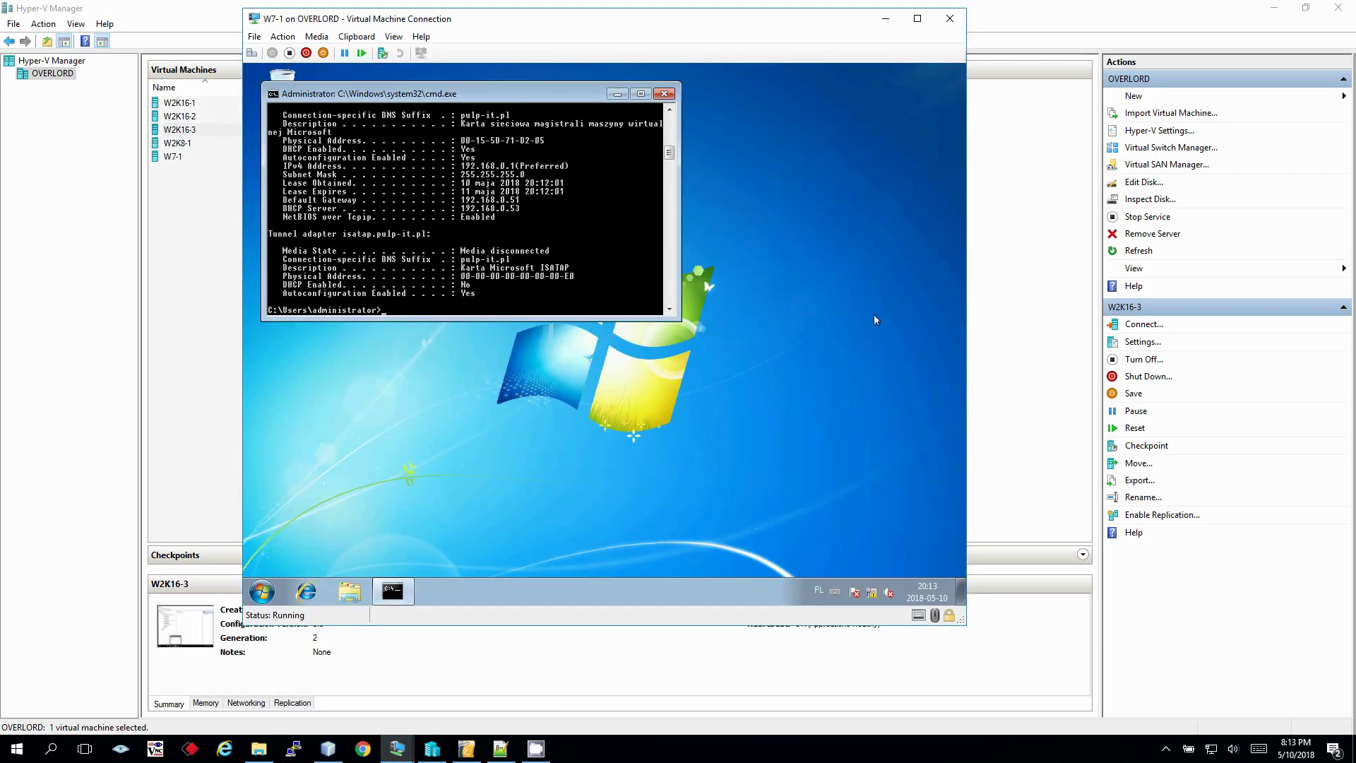
pyautogui.write('ipconfig /renew')
pyautogui.press('Return')
pyautogui.press('Up')
pyautogui.press('Up')
pyautogui.press('Return')
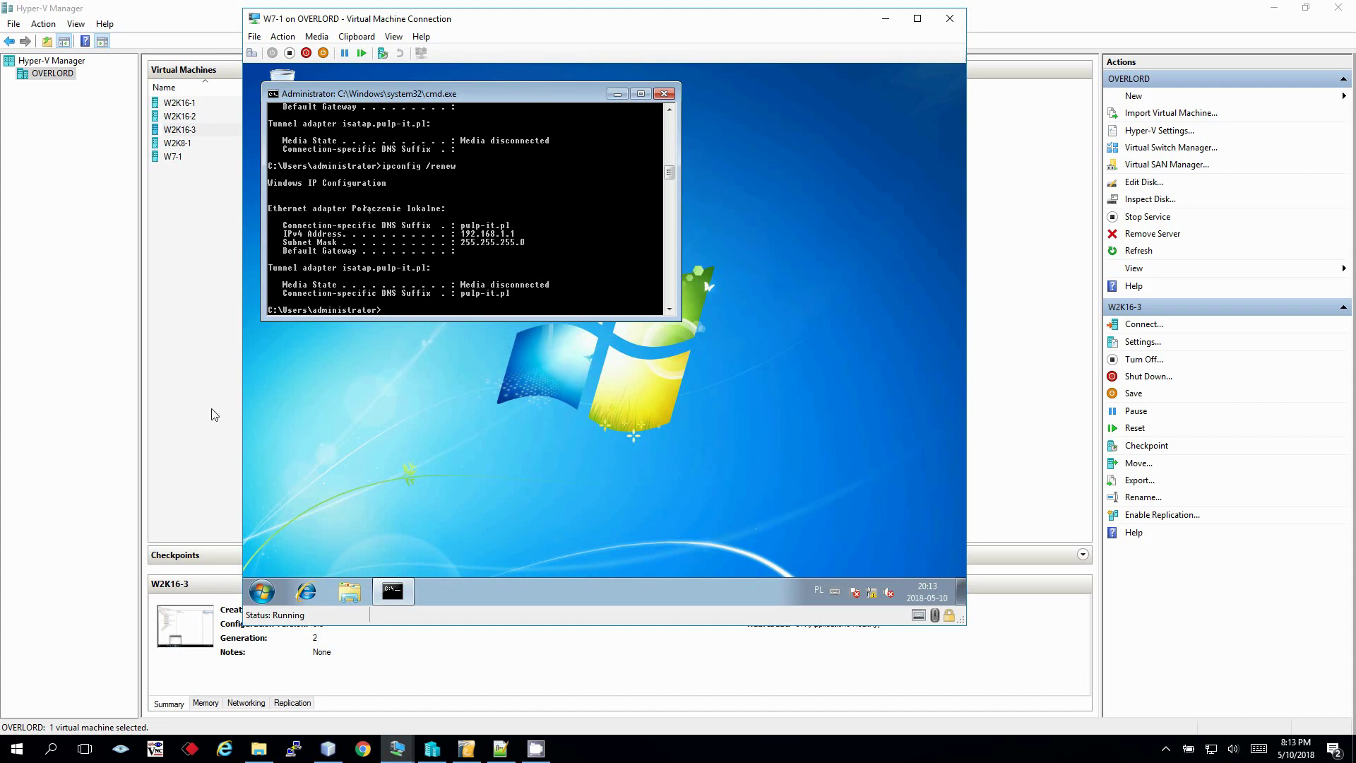
pyautogui.moveTo(215, 411); pyautogui.dragTo(195, 134)
# Reopen the W2K16-3 DHCP console and collapse the 192.168.1.0 and 192.168.0.0 scope branches.
pyautogui.click(195, 134)
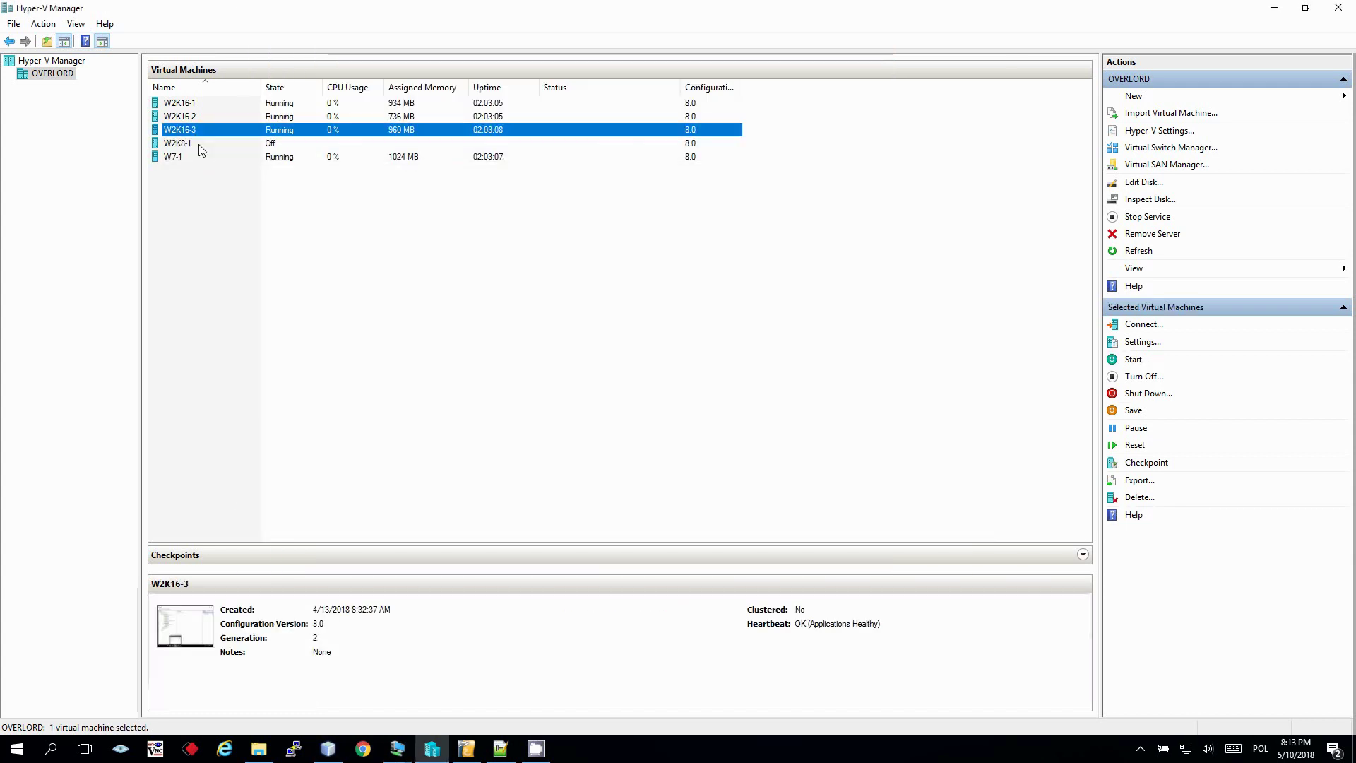
pyautogui.doubleClick(195, 134)
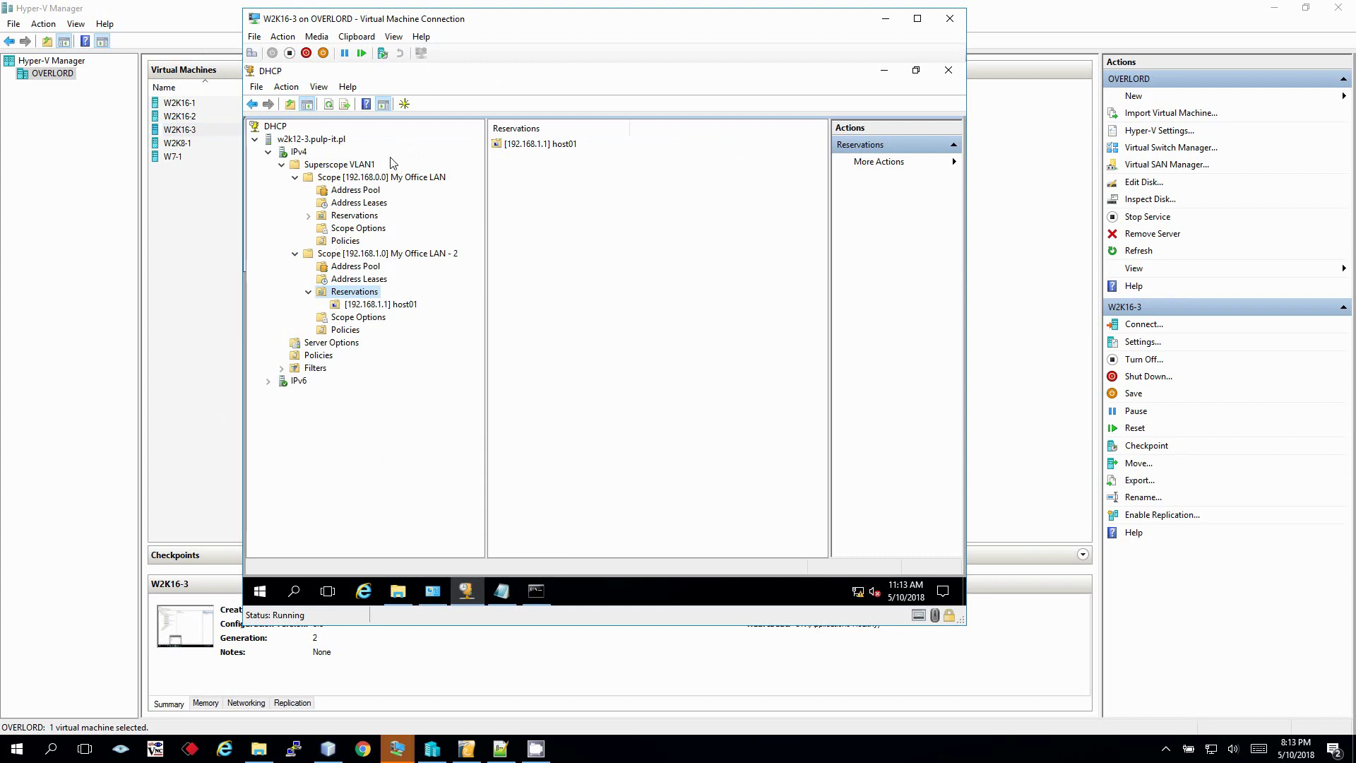
pyautogui.click(297, 252)
pyautogui.click(296, 177)
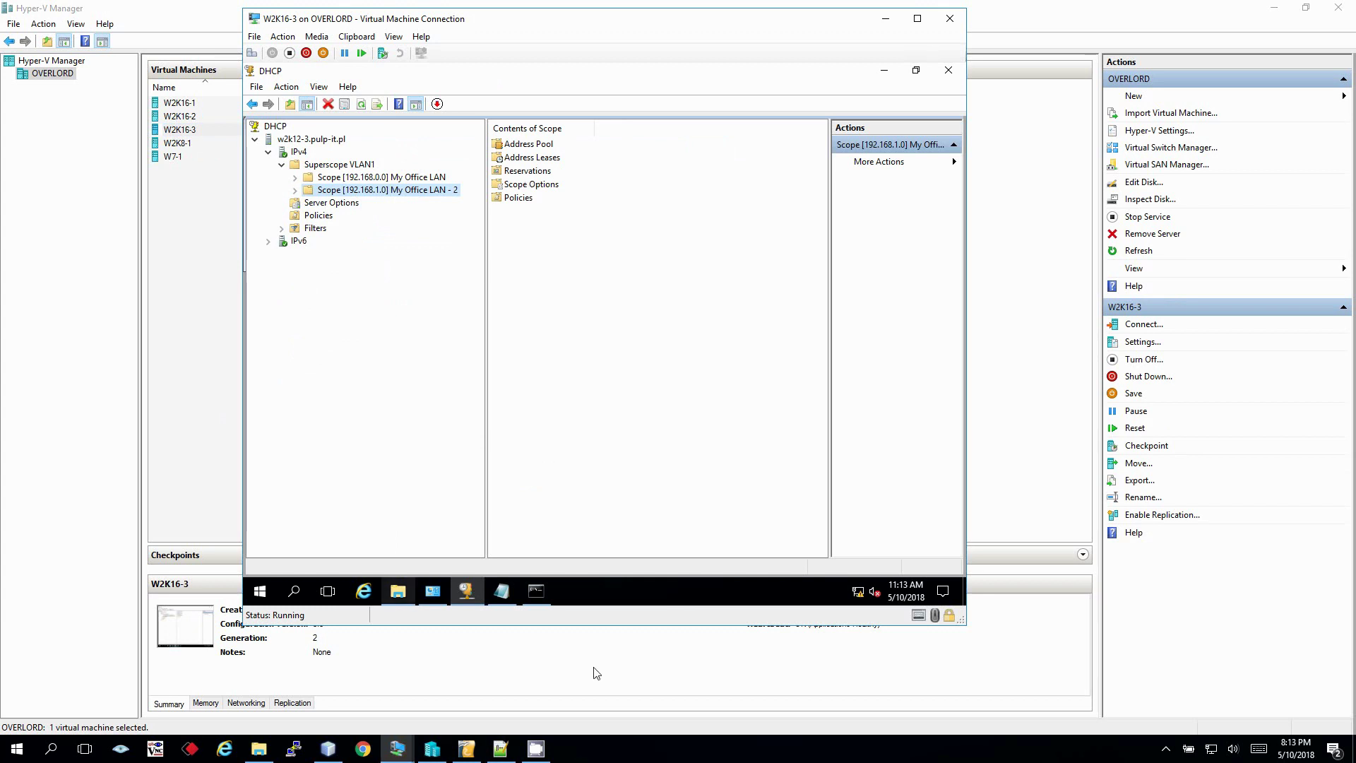
# Delete the 'VLAN 2' prefix from the lower cloud's label, leaving its subnet only.
pyautogui.click(467, 750)
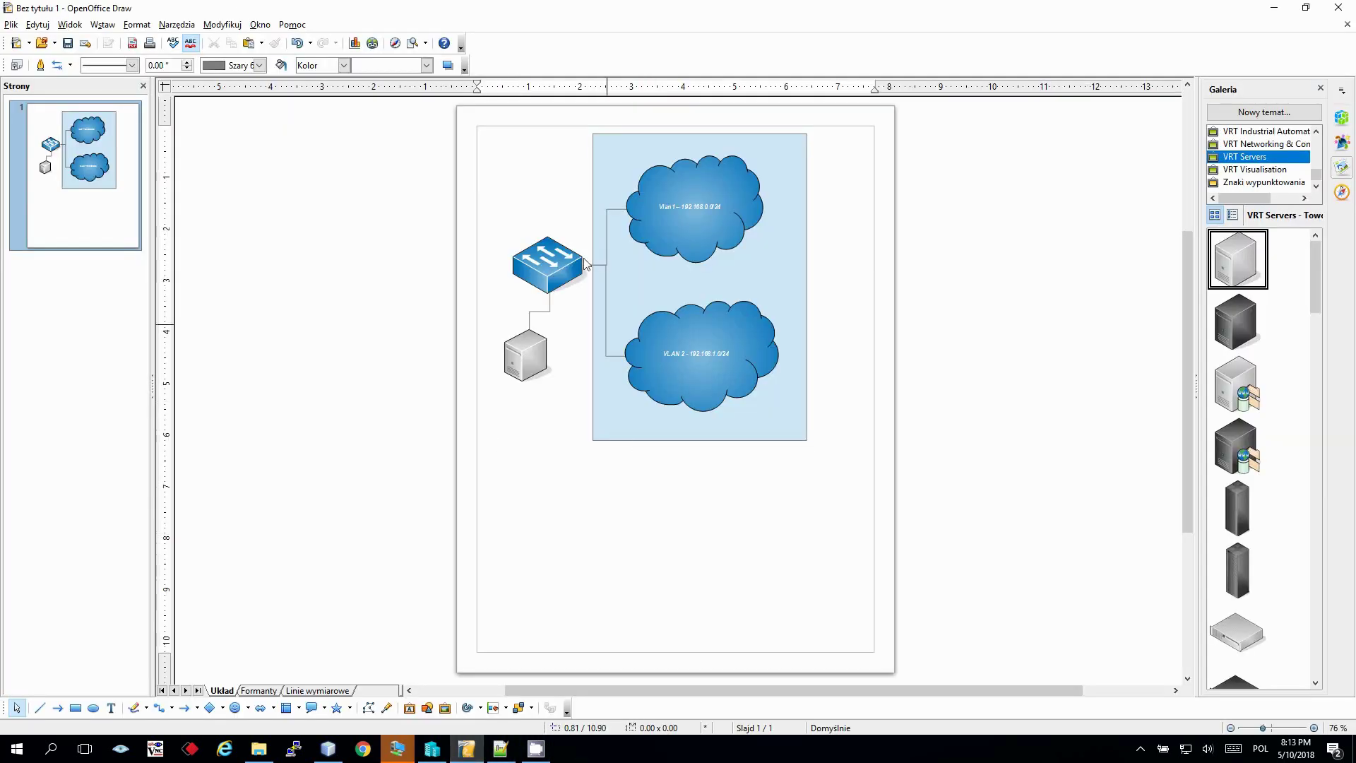
pyautogui.click(678, 357)
pyautogui.click(685, 353)
pyautogui.moveTo(685, 353); pyautogui.dragTo(664, 353)
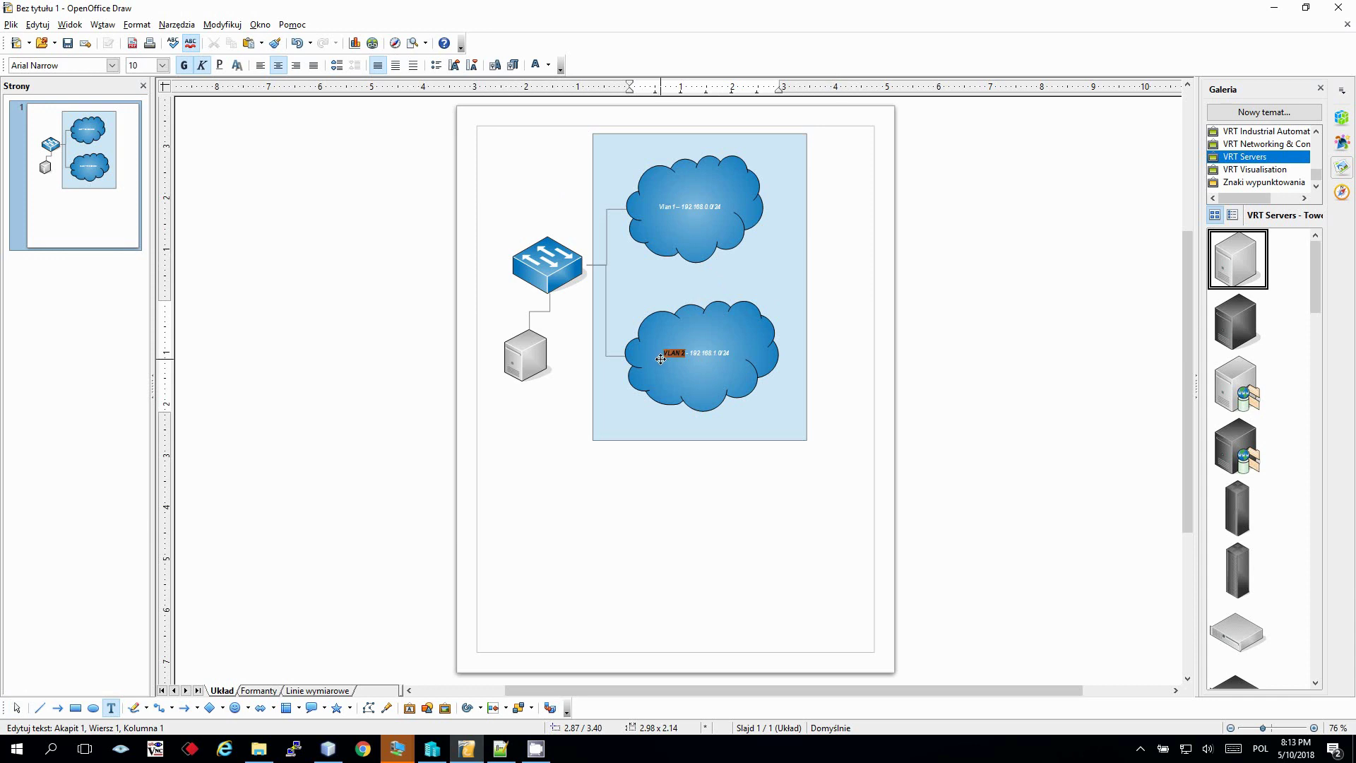
pyautogui.press('Delete')
pyautogui.press('Delete')
pyautogui.press('Delete')
pyautogui.press('Delete')
pyautogui.click(667, 202)
# Delete the 'Vlan1' prefix from the upper cloud's label, leaving its subnet only.
pyautogui.doubleClick(667, 201)
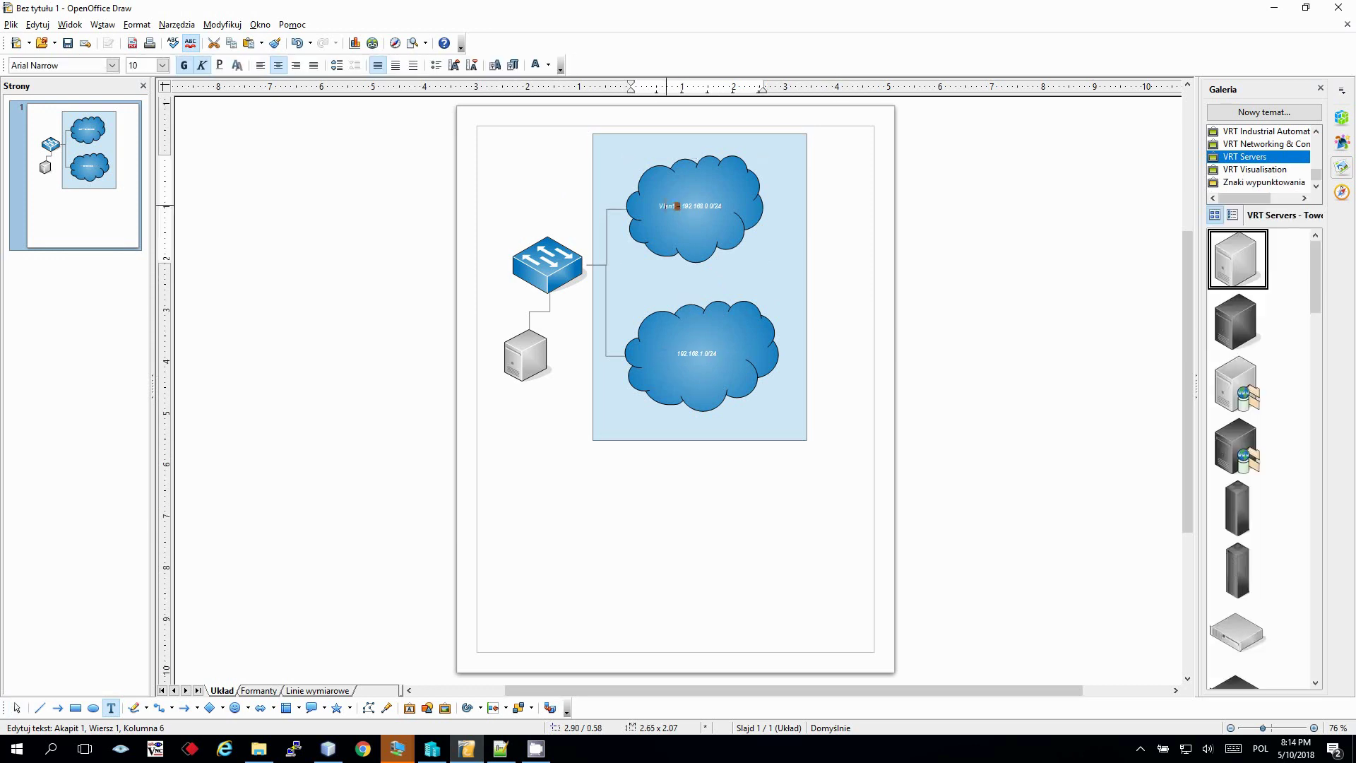
pyautogui.press('Delete')
pyautogui.press('Delete')
pyautogui.press('Delete')
pyautogui.press('Delete')
pyautogui.rightClick(677, 266)
pyautogui.click(779, 239)
pyautogui.click(797, 279)
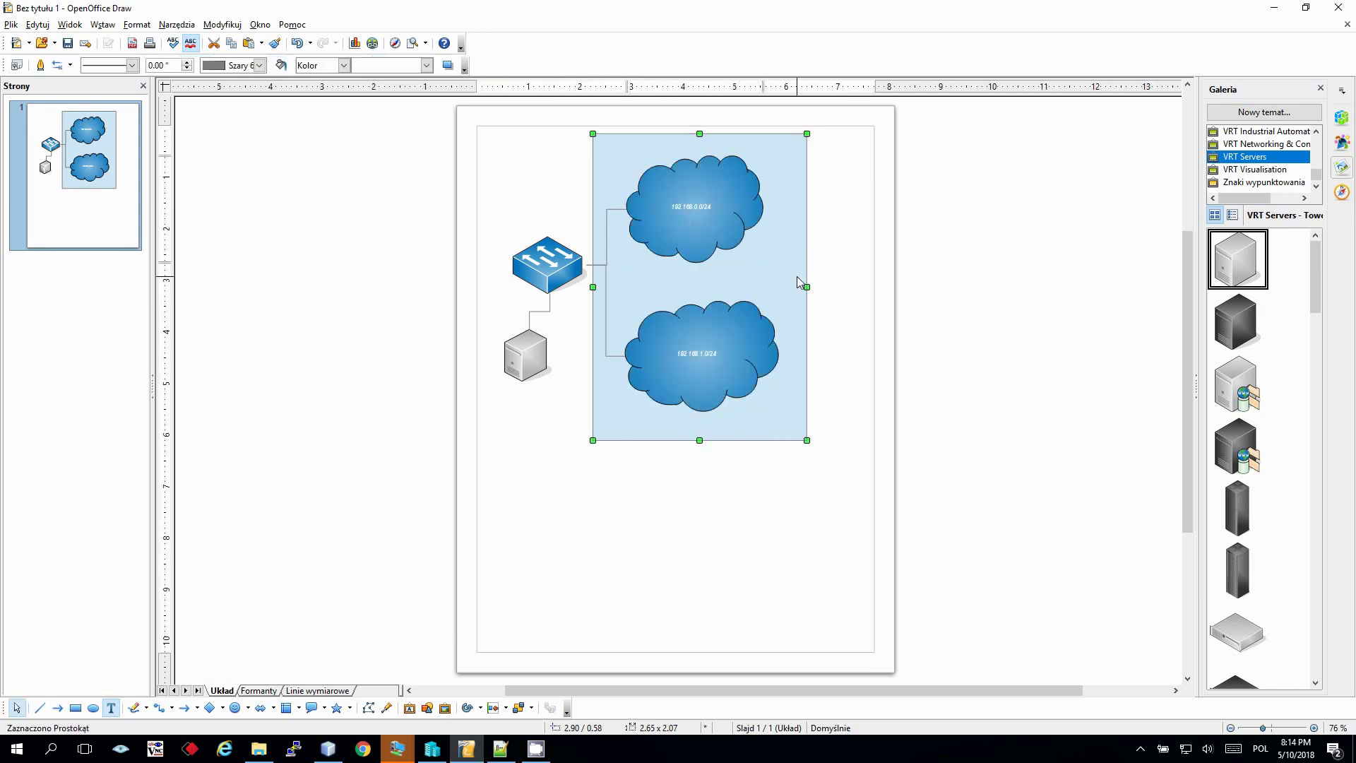